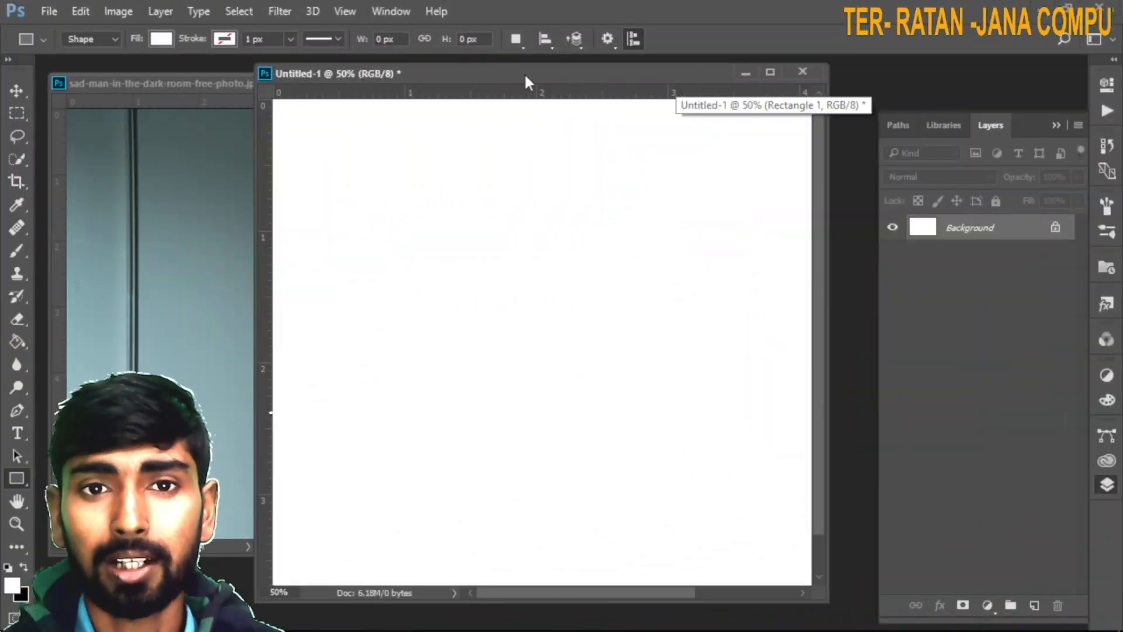
Make black the foreground colour and draw a filled rectangle shape about 148 × 182 px in the upper-left part of the blank canvas.
drag(524, 72, 525, 80)
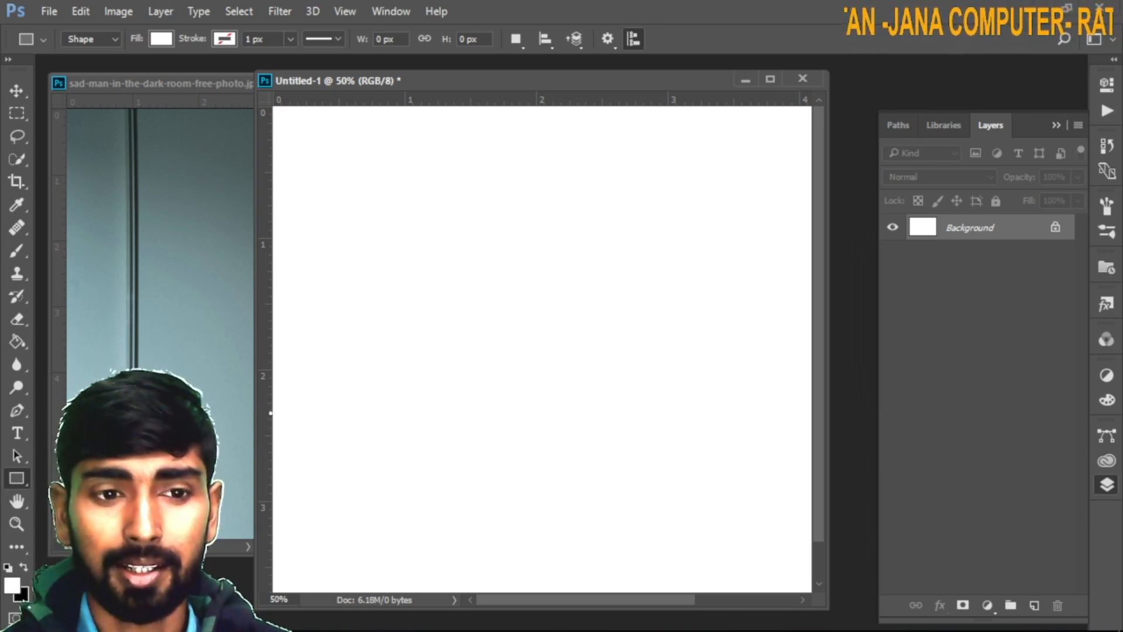
click(24, 565)
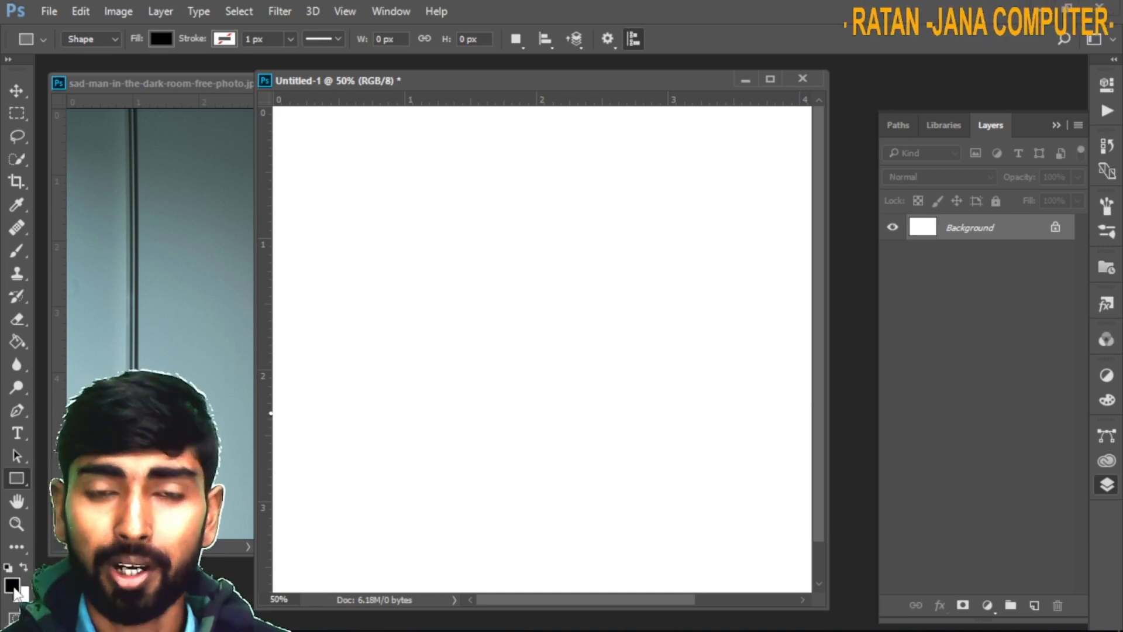
drag(381, 229, 443, 308)
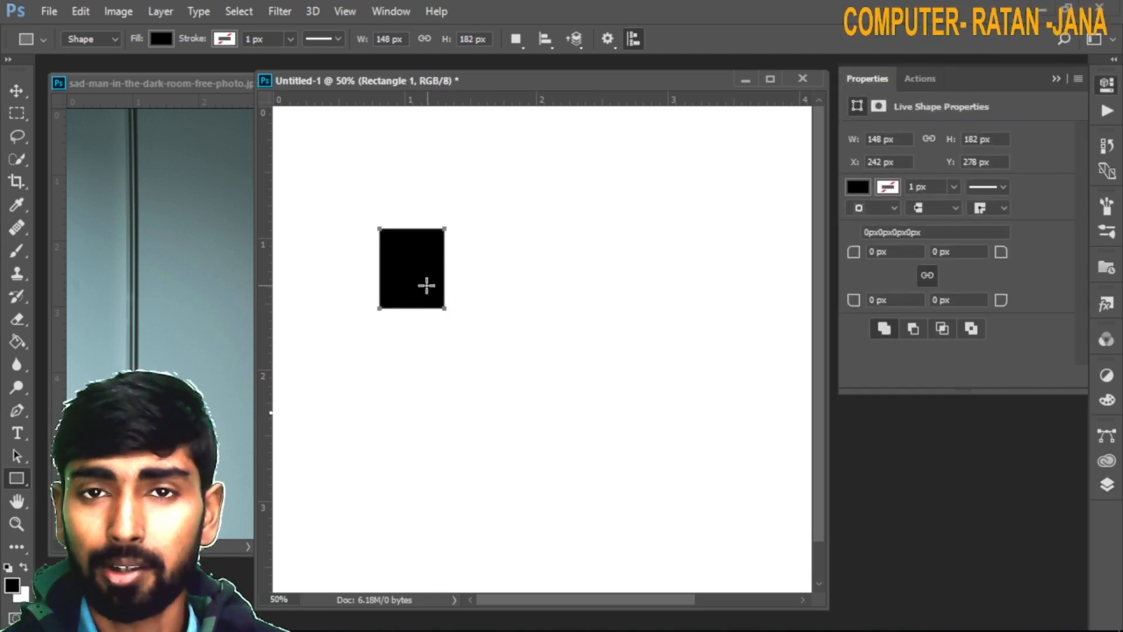
Duplicate the black rectangle twice straight below itself with the Move tool to form a column of three.
click(7, 92)
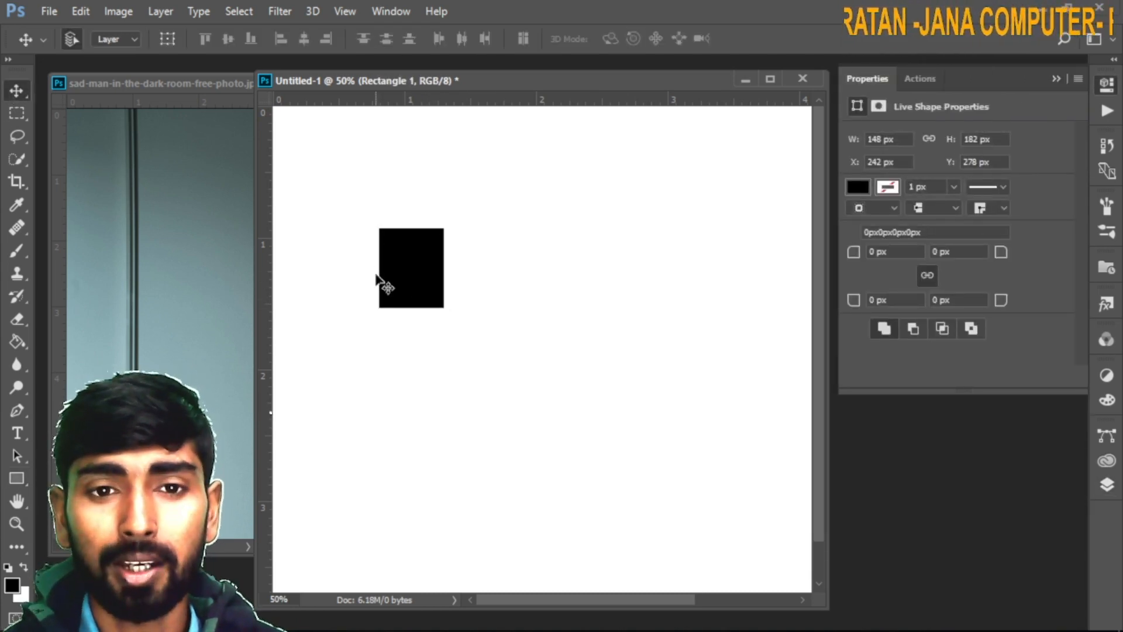
drag(413, 283, 422, 468)
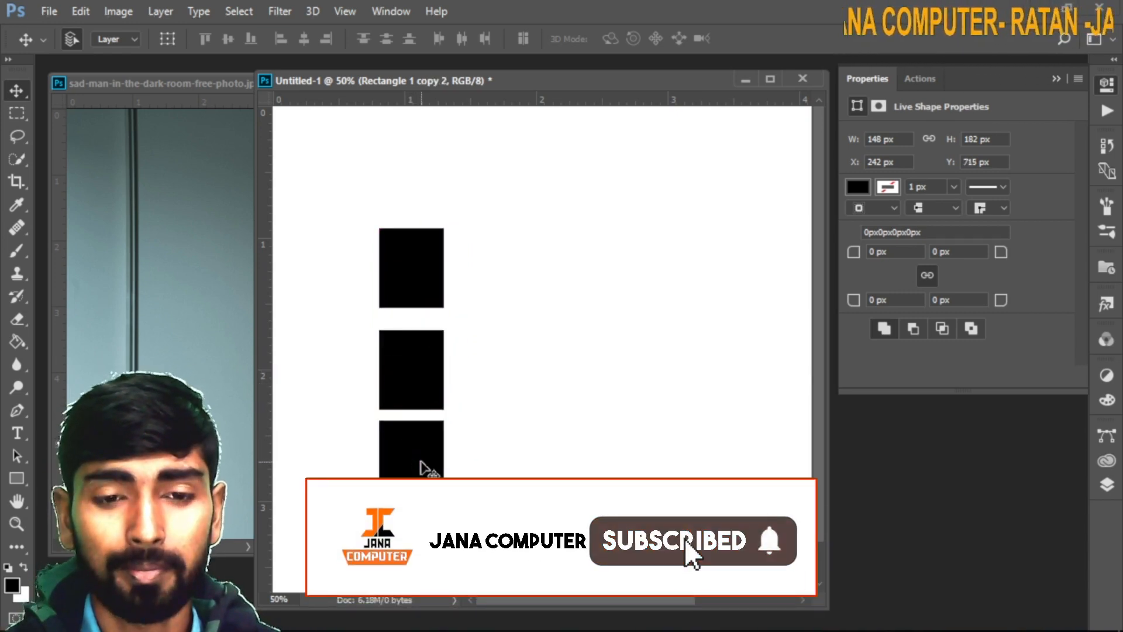
Select the three rectangle layers and duplicate the column twice toward the right to build a 3 × 3 grid.
click(1107, 486)
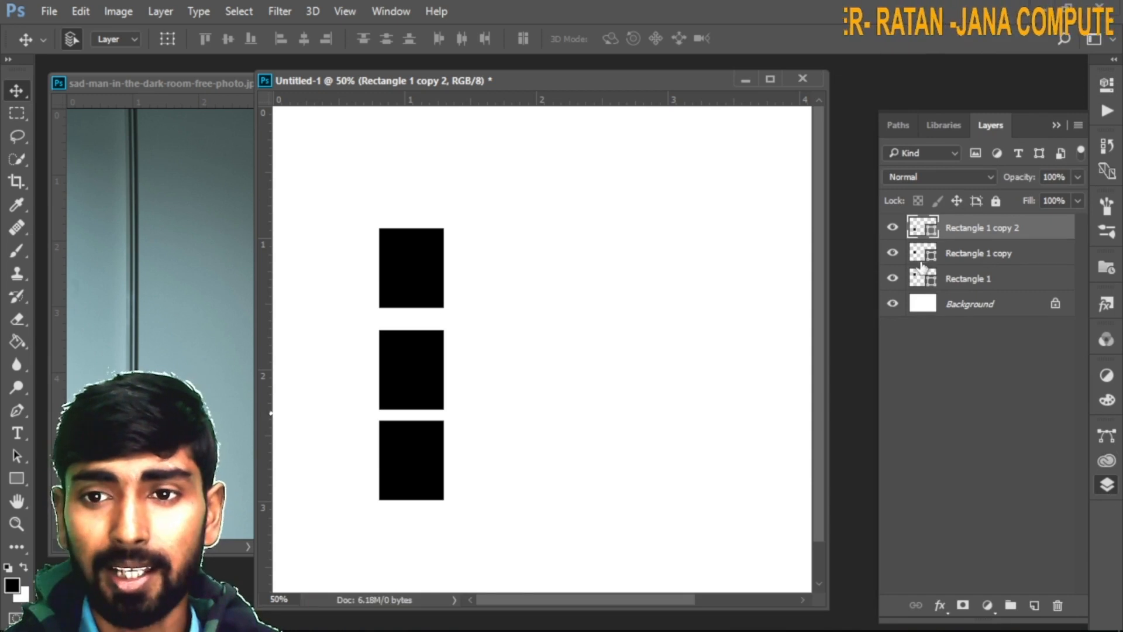
click(988, 280)
shift+click(998, 234)
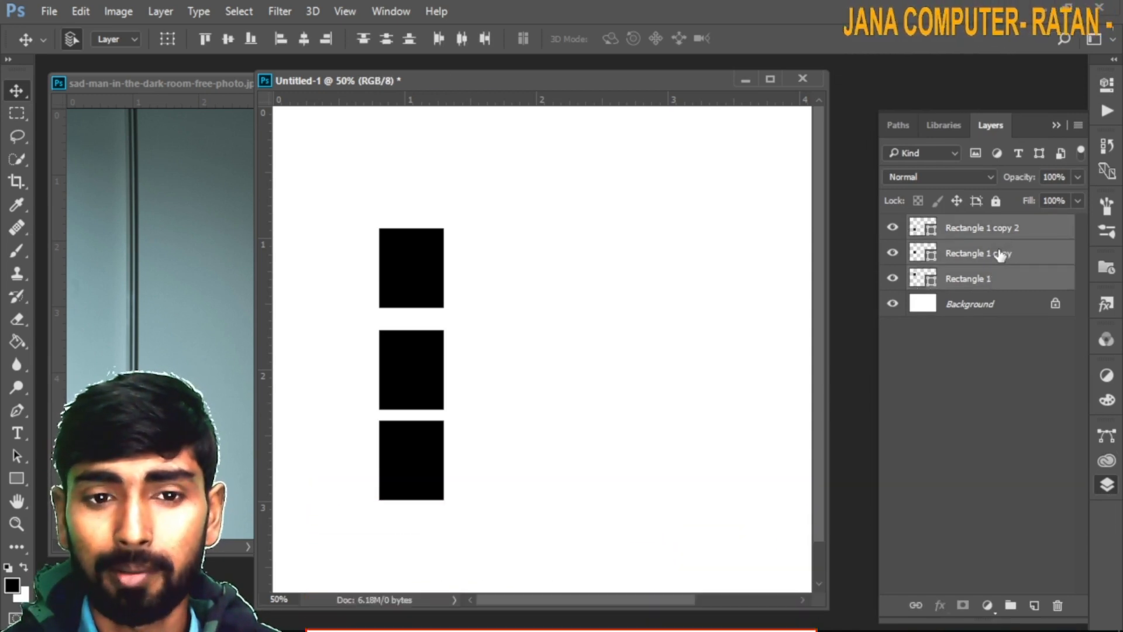
drag(404, 361, 559, 364)
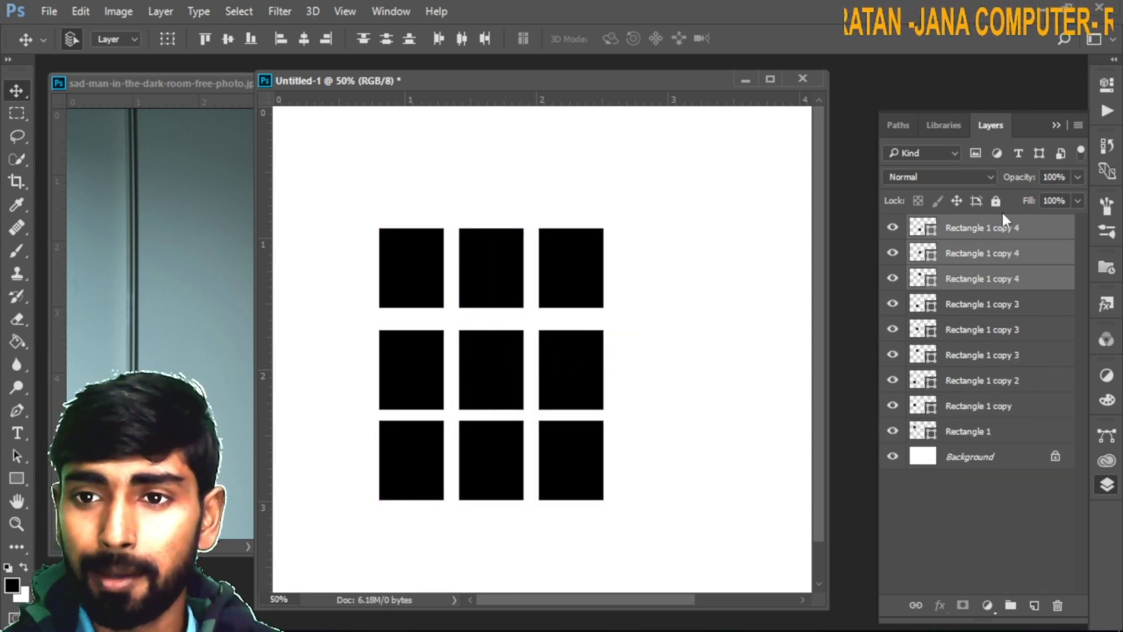
Select all nine rectangle layers, leaving out the Background, and merge them into one shape layer.
click(1010, 232)
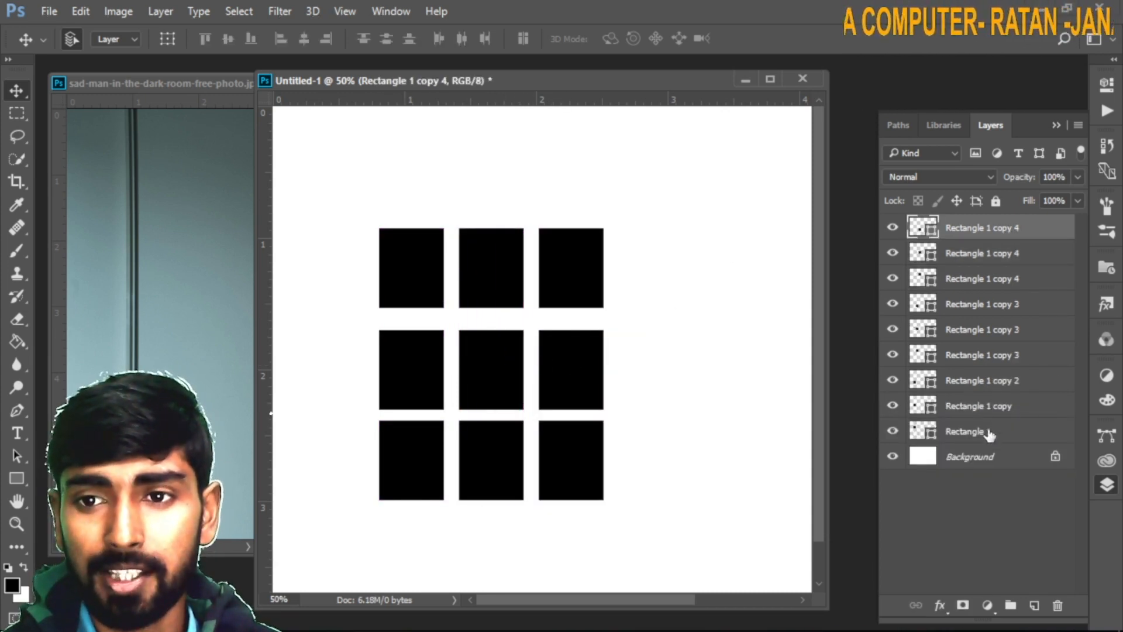
drag(989, 434, 969, 332)
drag(983, 227, 984, 229)
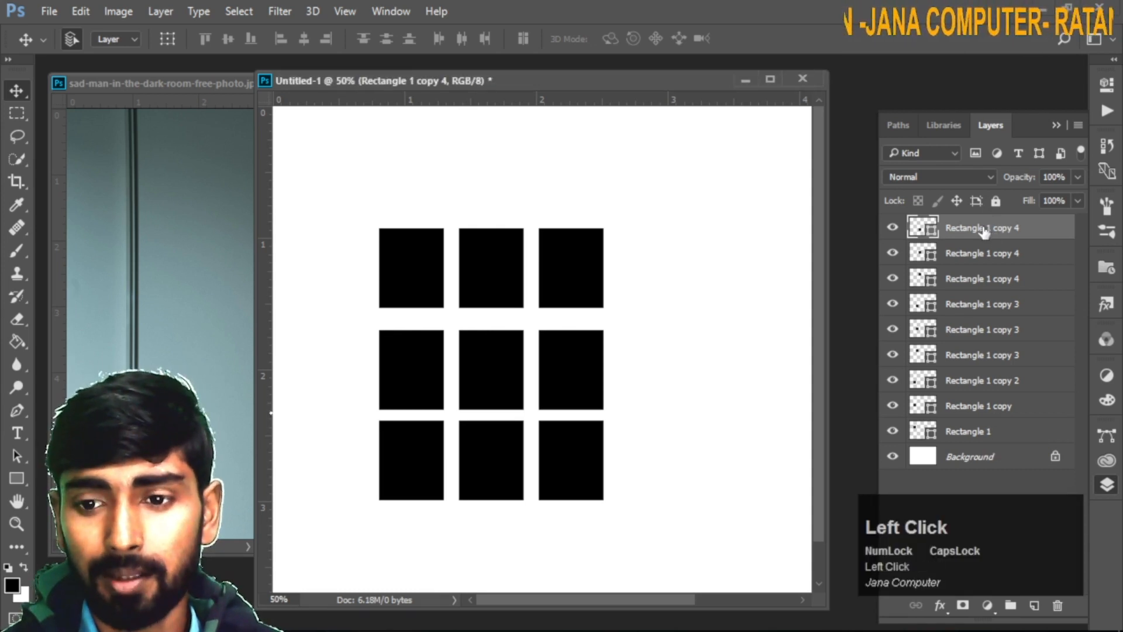
key(shift)
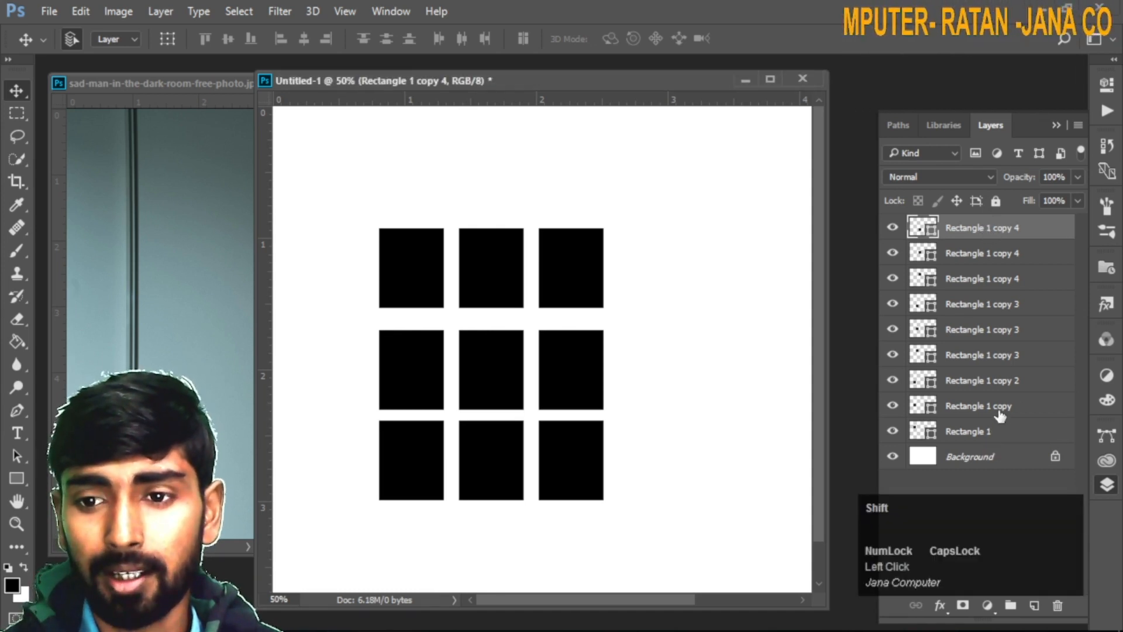
shift+click(982, 433)
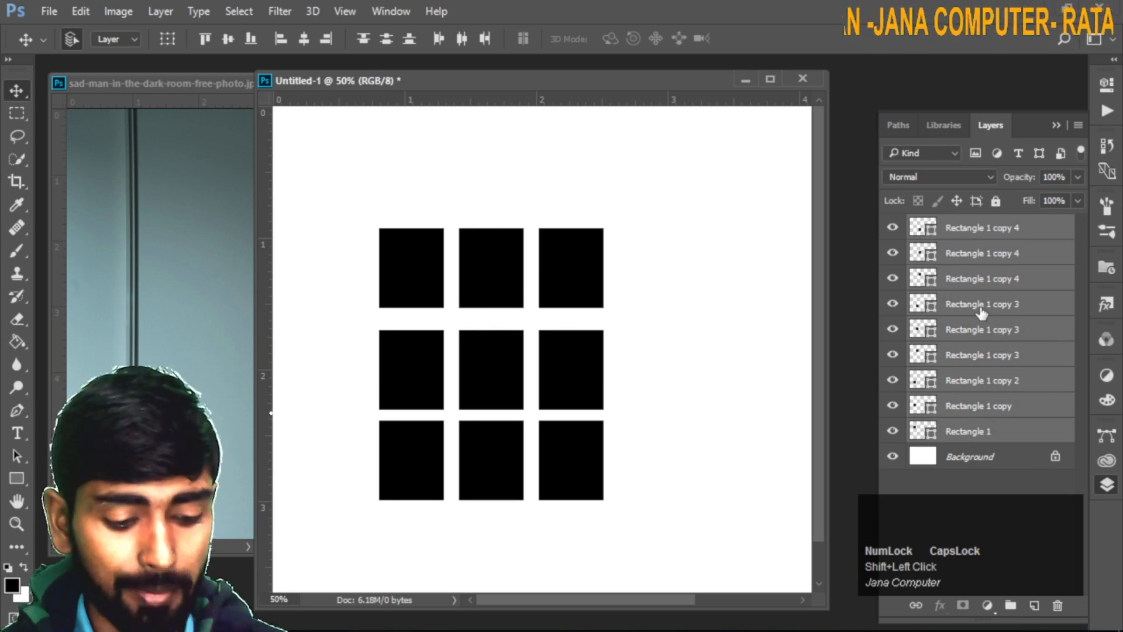
key(ctrl+e)
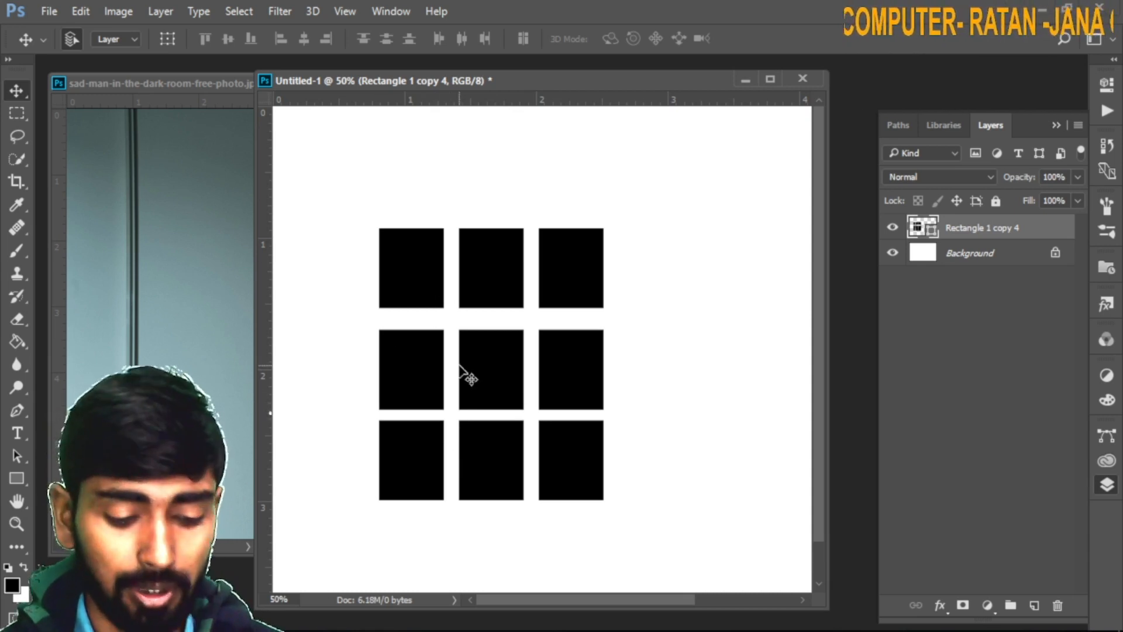
Free-transform the grid: move it toward the canvas centre and skew it vertically about 11.86° so its right side slopes down.
key(ctrl)
key(ctrl+t)
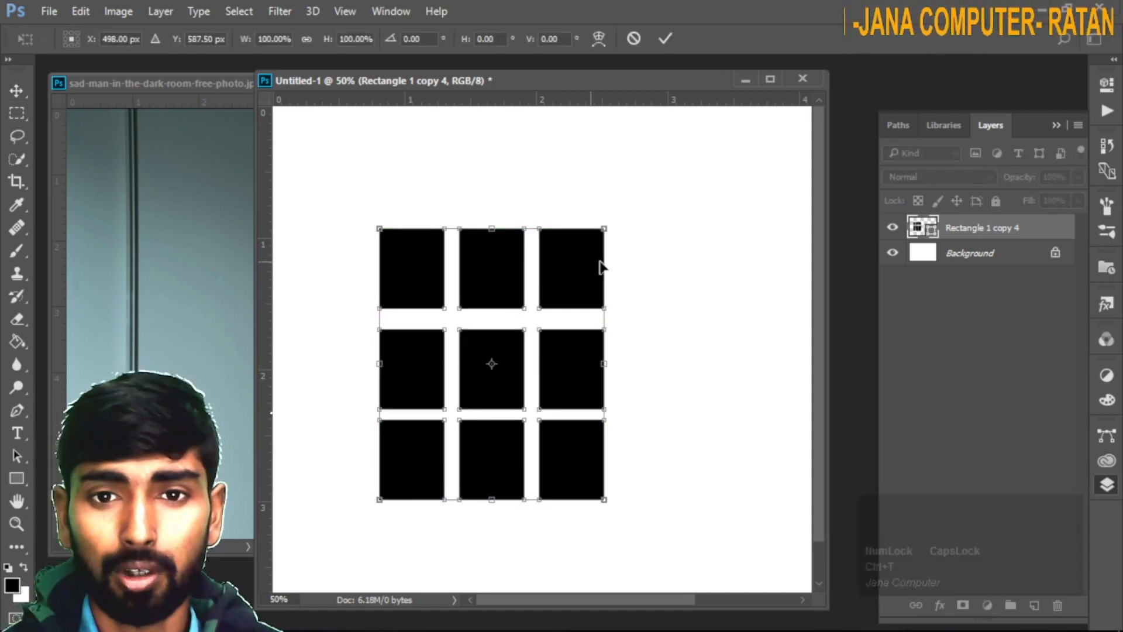
drag(505, 290, 569, 259)
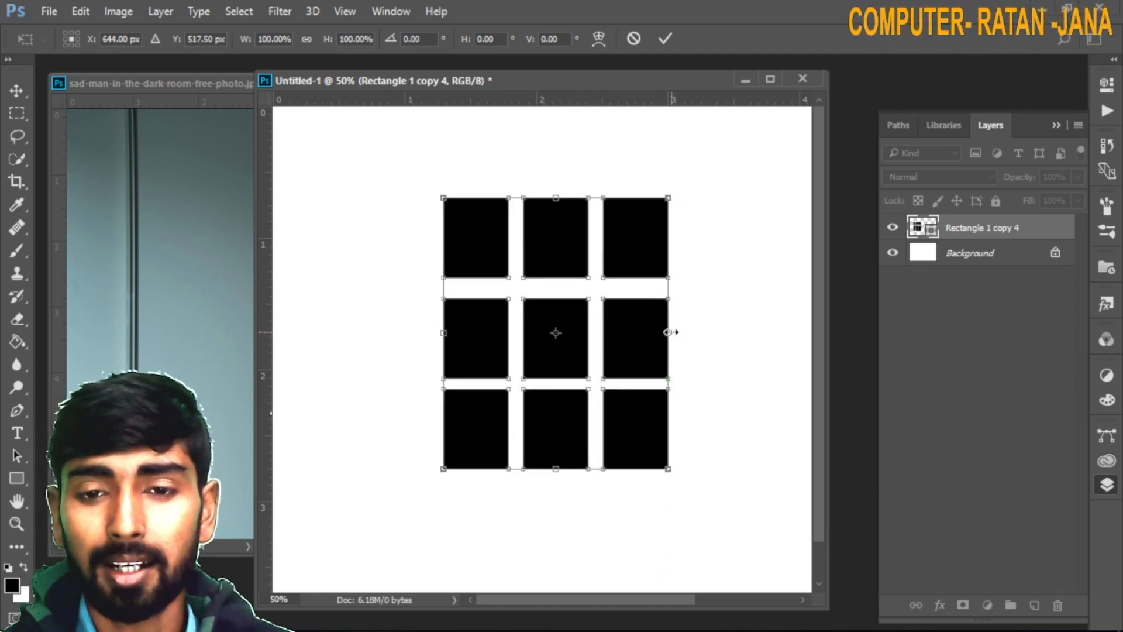
drag(668, 335, 633, 324)
right_click(654, 317)
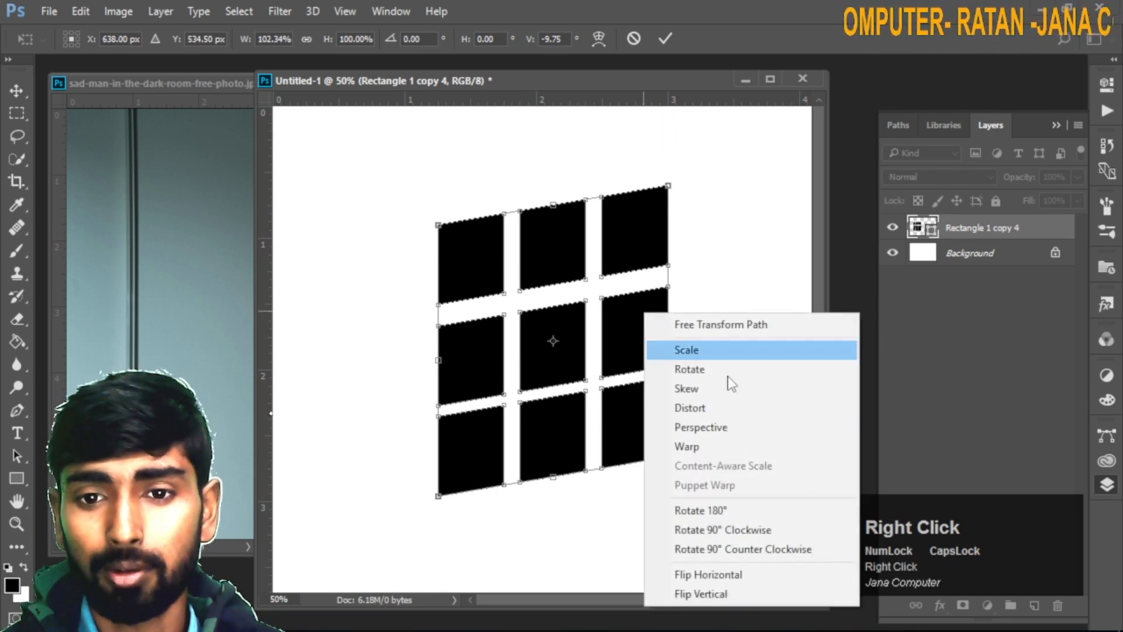
click(724, 433)
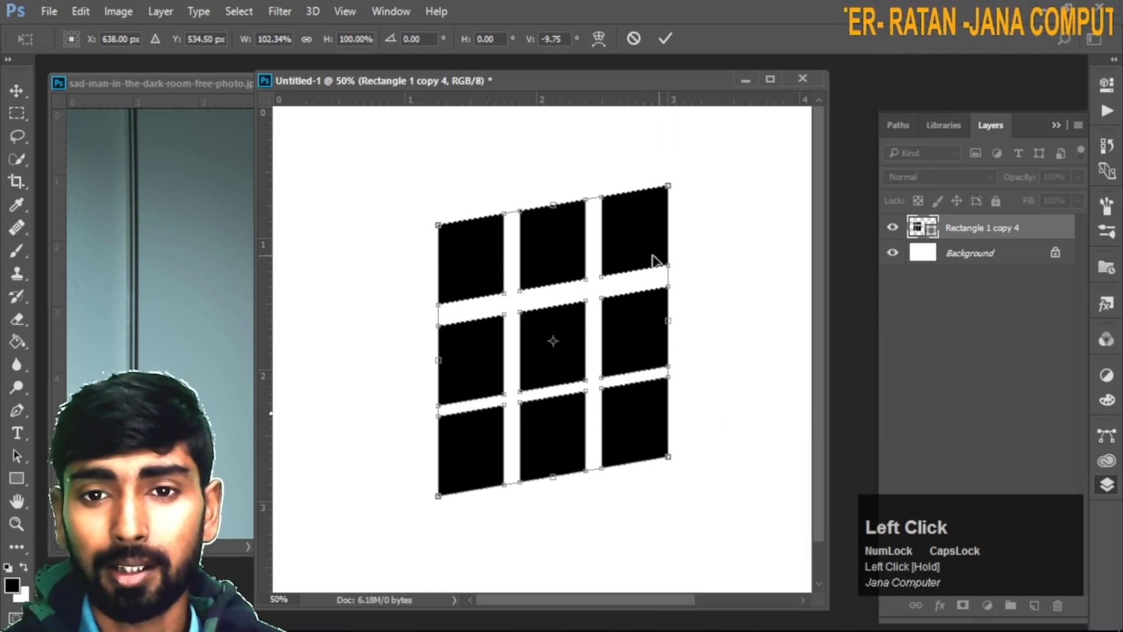
drag(667, 319, 676, 408)
drag(537, 378, 547, 337)
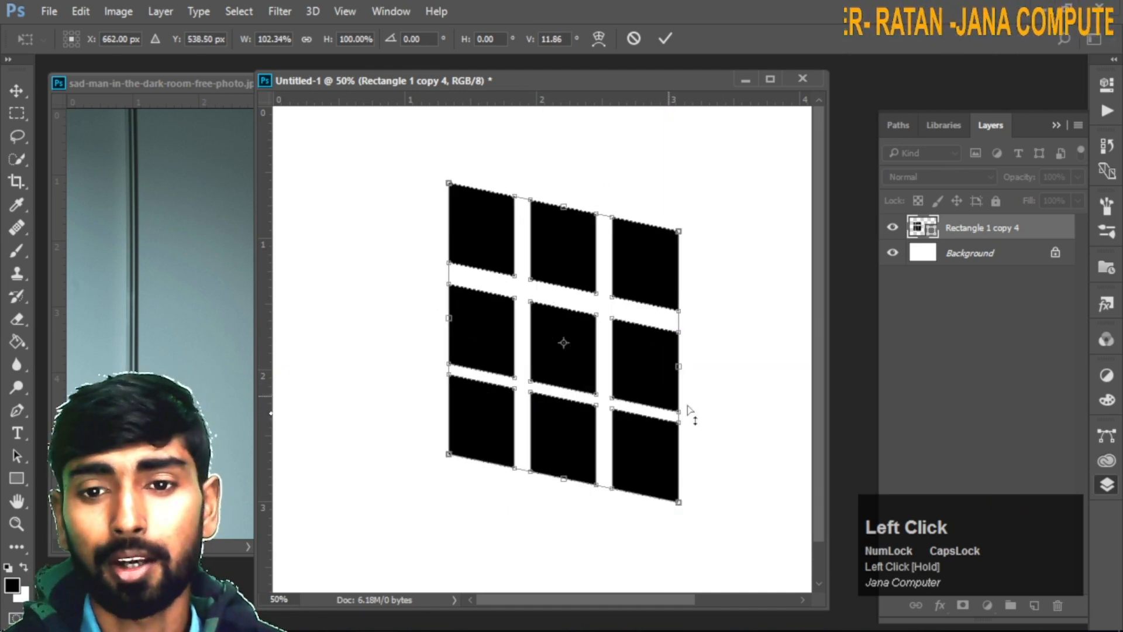
click(665, 38)
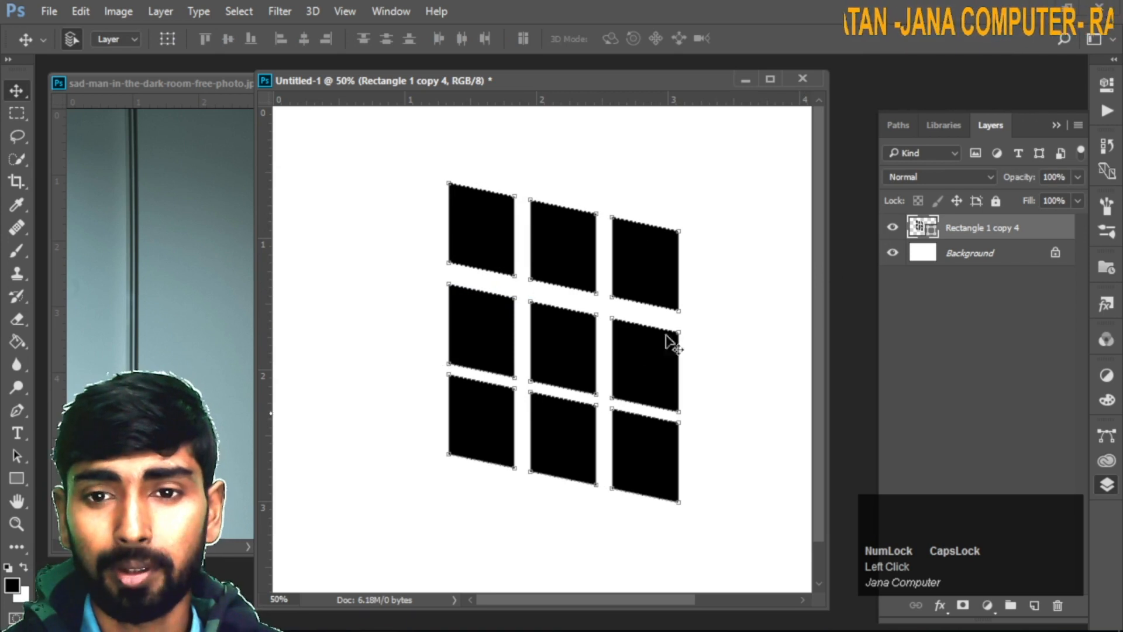
Convert the grid layer to a smart object and apply a Gaussian Blur with a radius of 11.1 pixels.
click(279, 11)
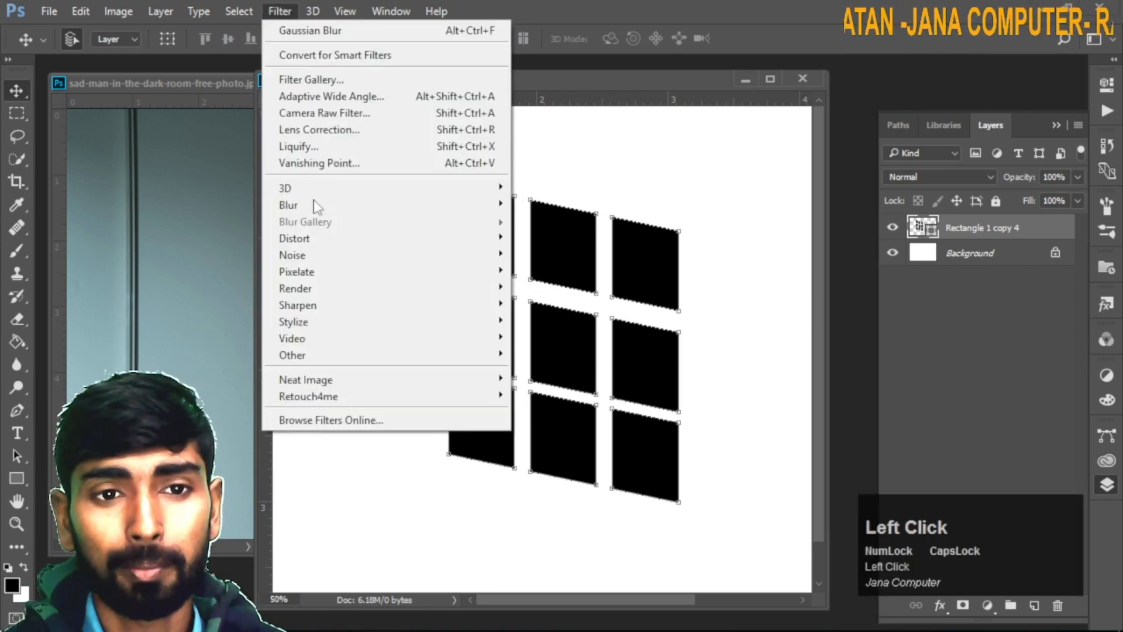
mouse_move(300, 206)
click(527, 271)
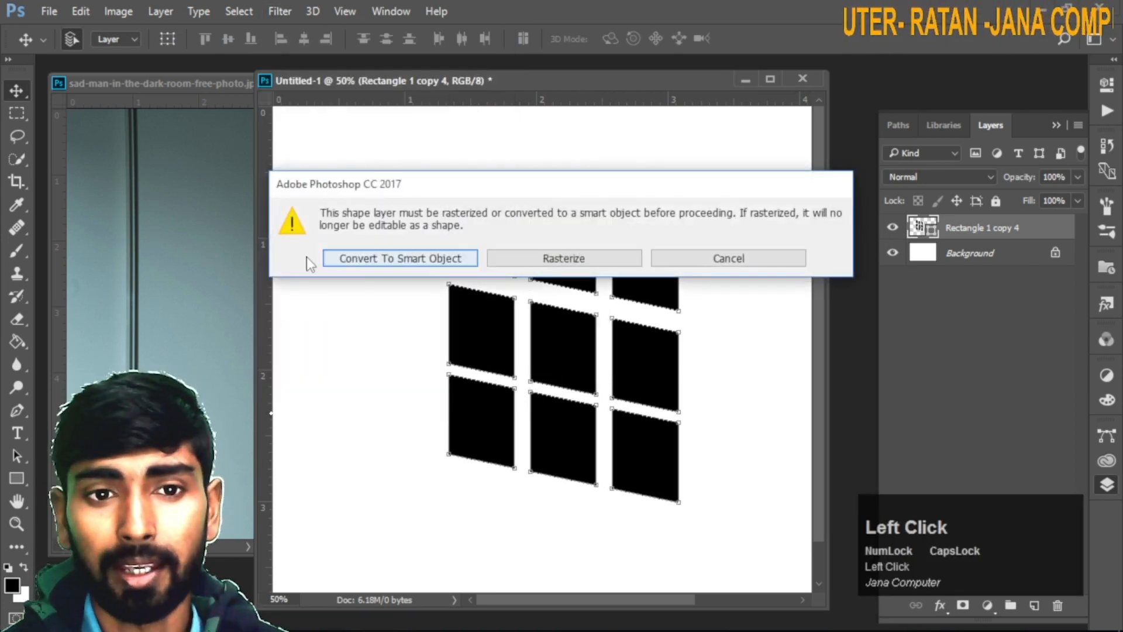
click(426, 261)
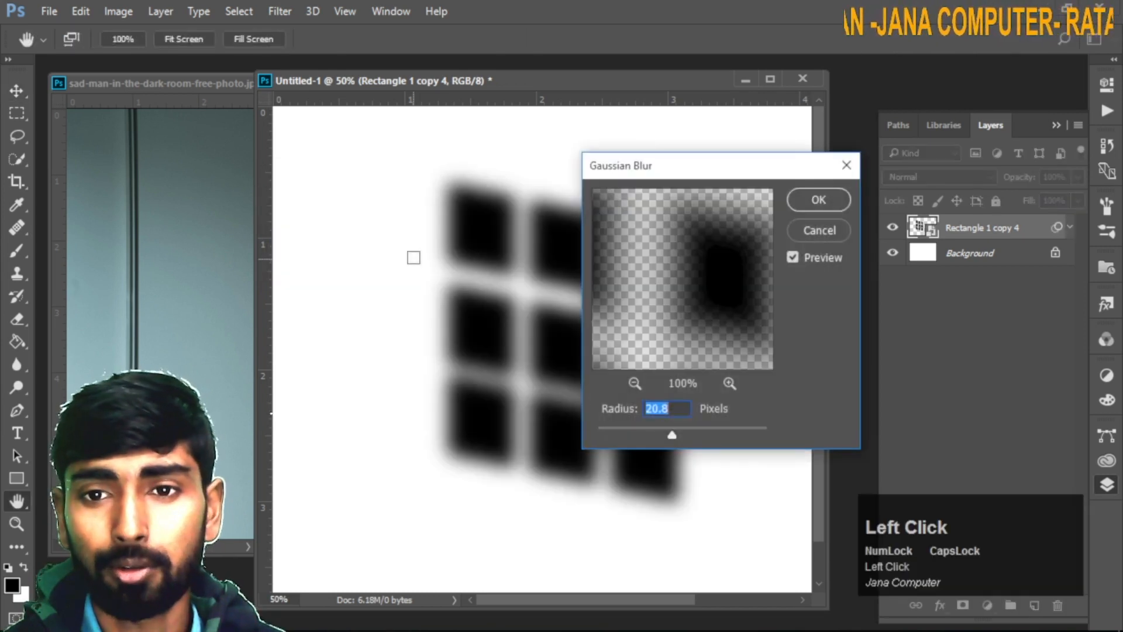
scroll(837, 421, down, 1)
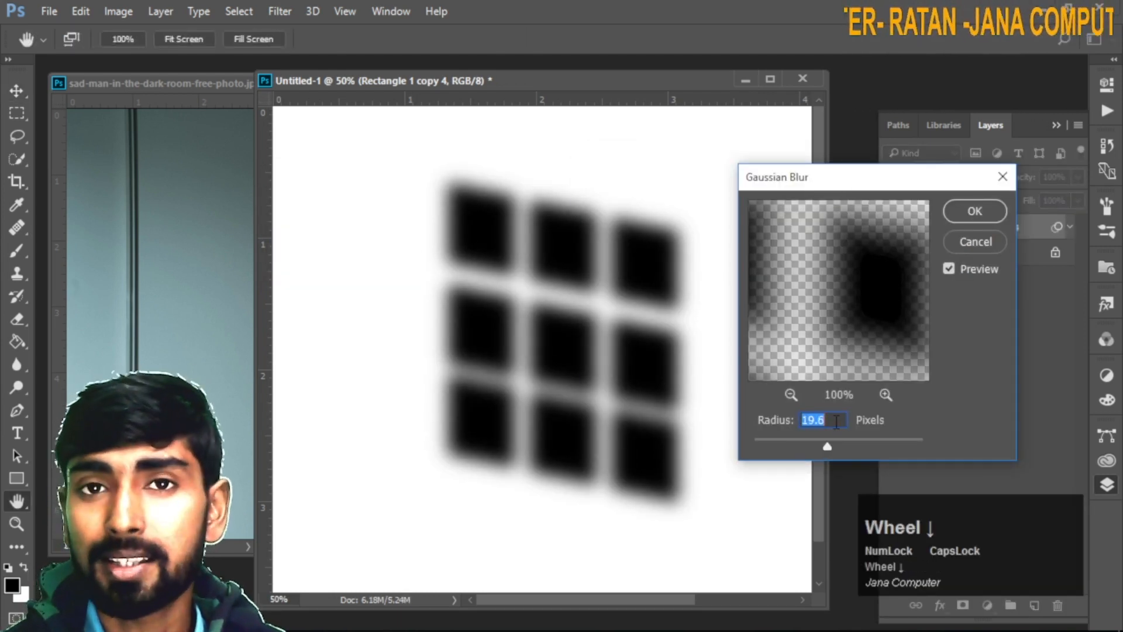
scroll(837, 422, down, 4)
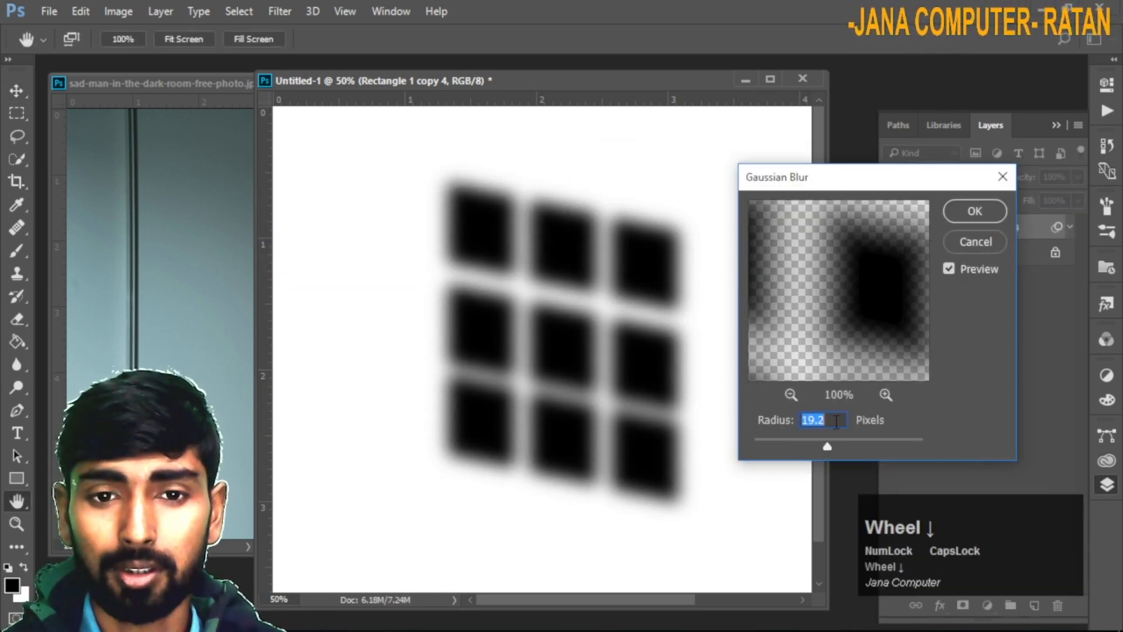
drag(830, 448, 823, 448)
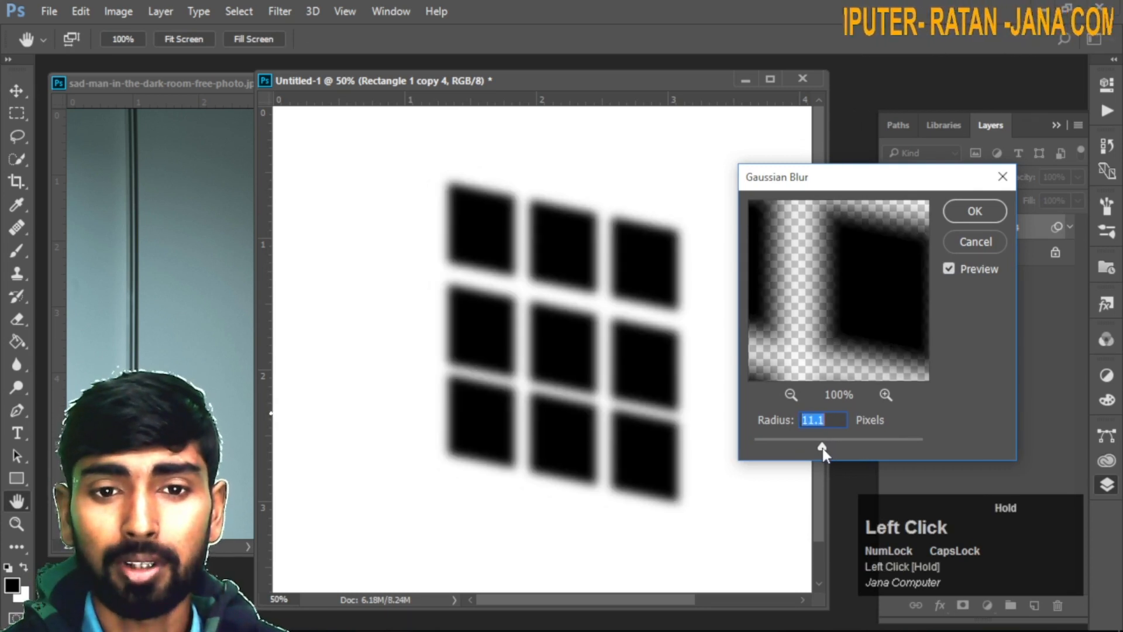
drag(823, 448, 823, 448)
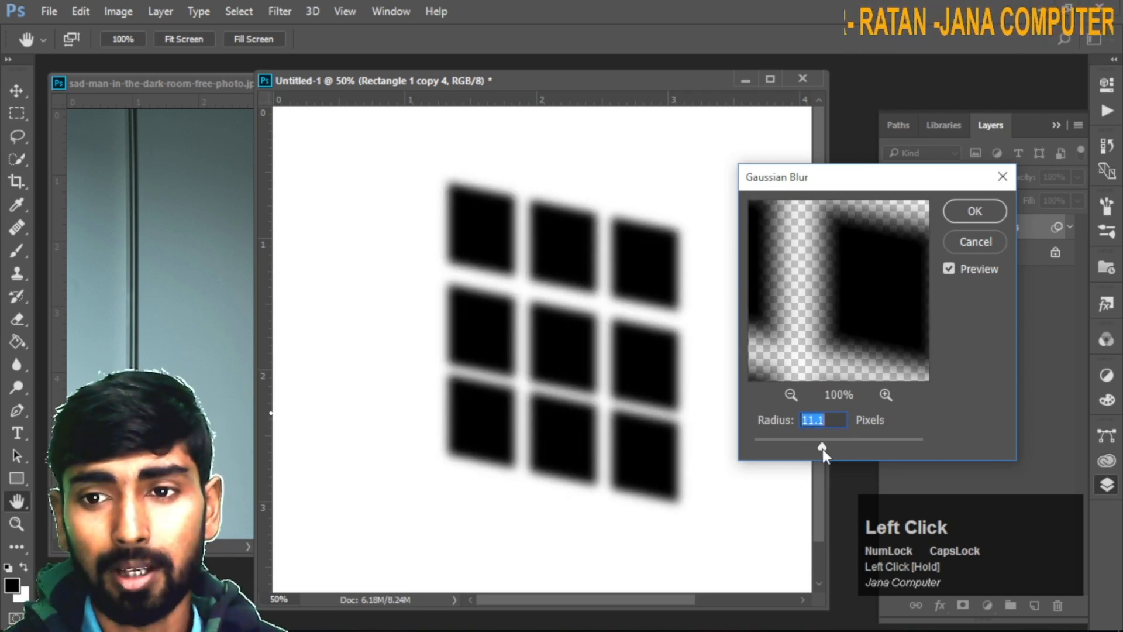
click(973, 212)
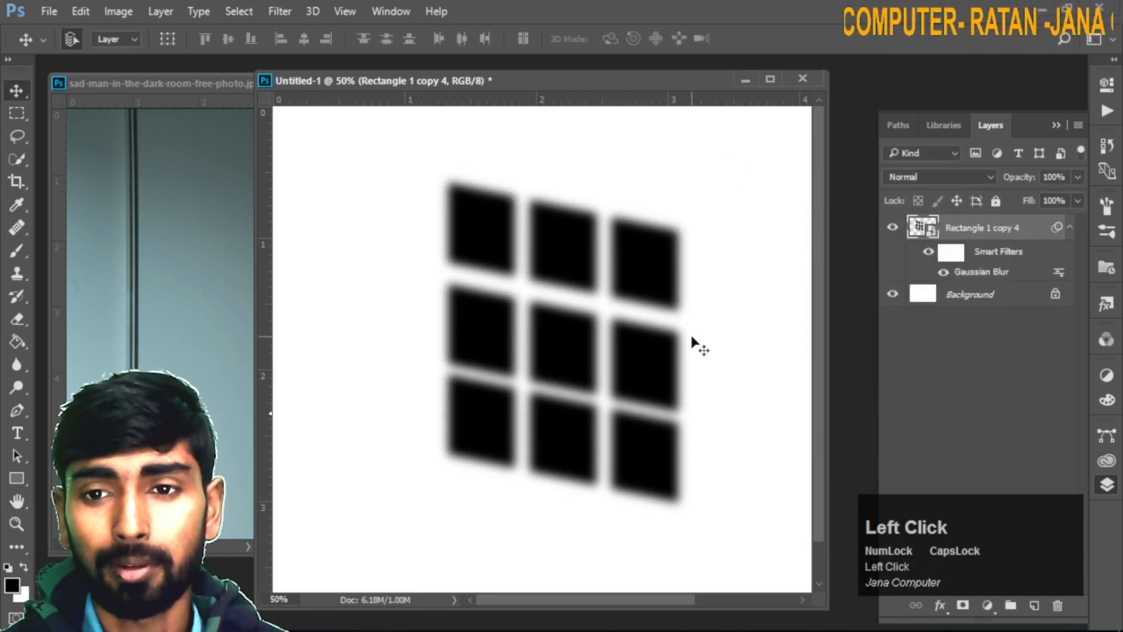
Draw a rectangular marquee selection around the whole blurred grid and activate the Move tool.
key(m)
drag(369, 183, 753, 554)
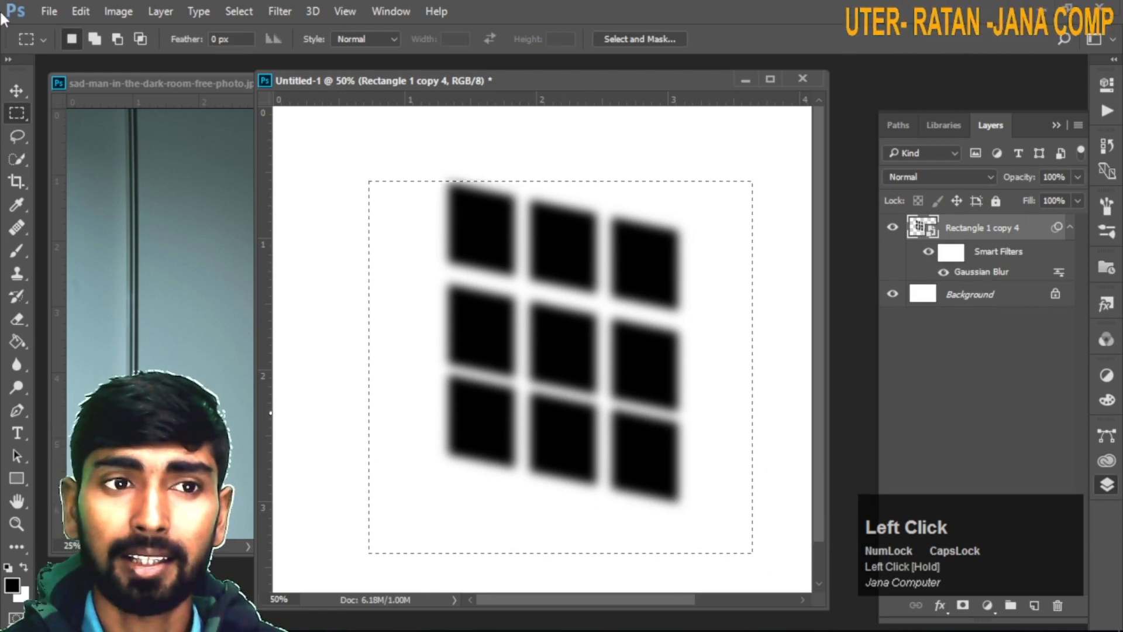
key(v)
drag(539, 261, 770, 151)
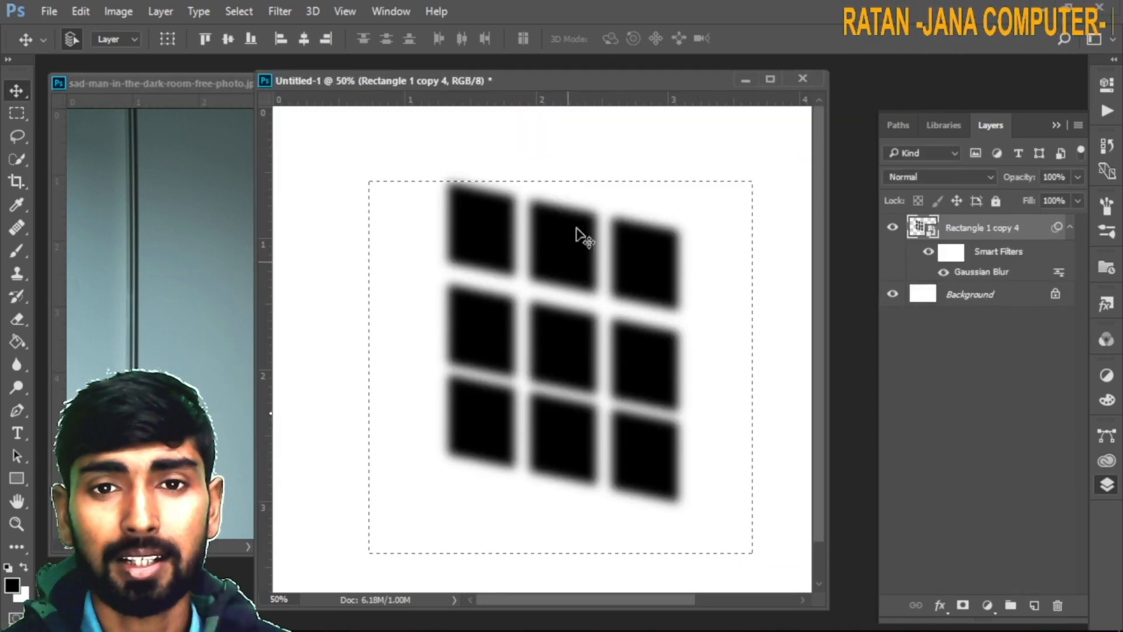
Swap the colours so that white is the foreground and black the background.
click(80, 11)
click(487, 371)
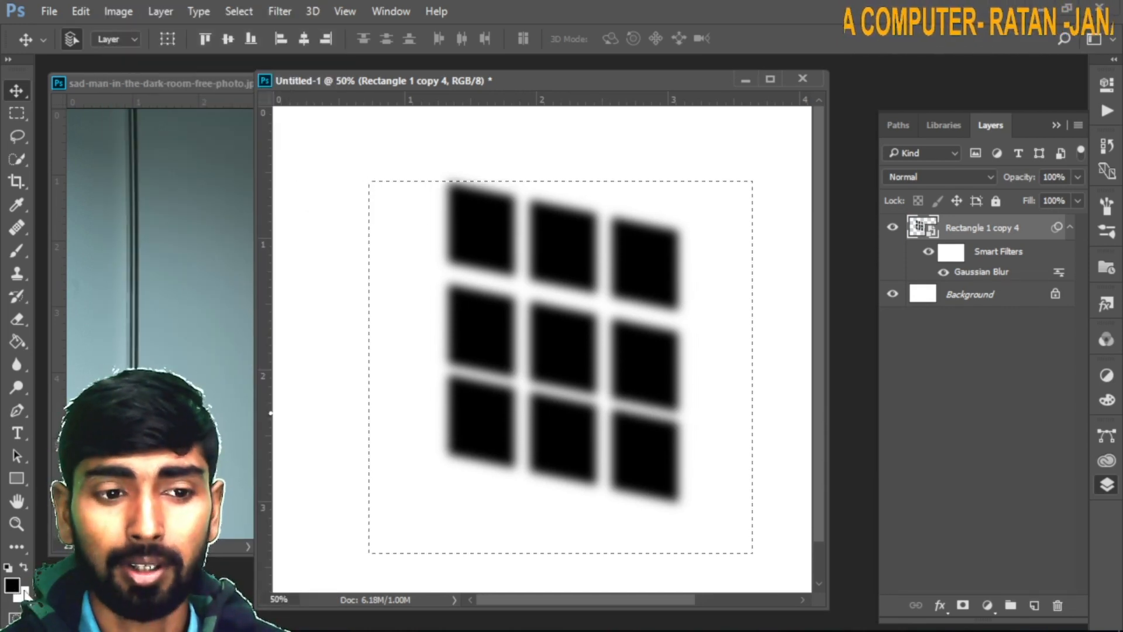
click(24, 566)
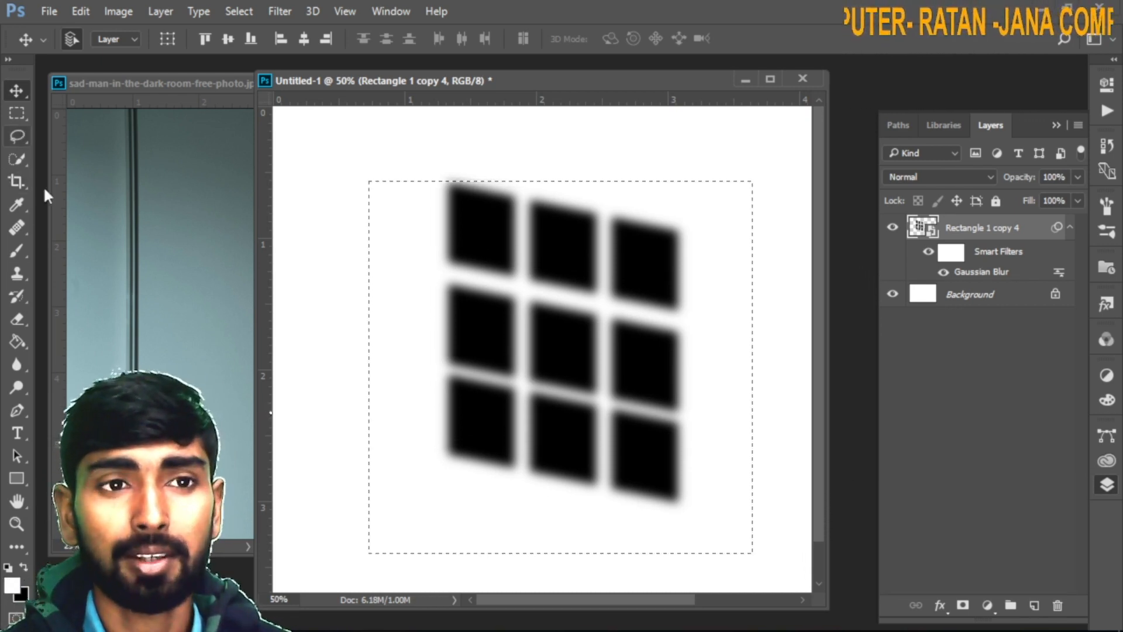
Define the selected blurred grid as a brush preset named WINDOW 023.
click(79, 11)
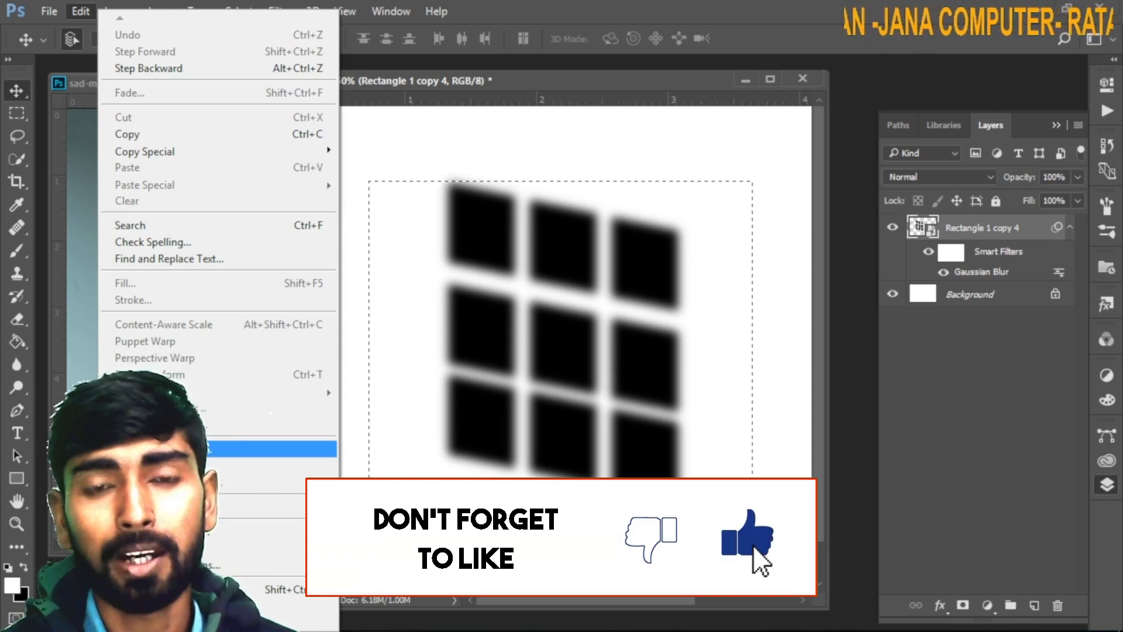
click(263, 448)
mouse_move(676, 179)
mouse_down()
mouse_move(775, 145)
mouse_move(794, 109)
mouse_up()
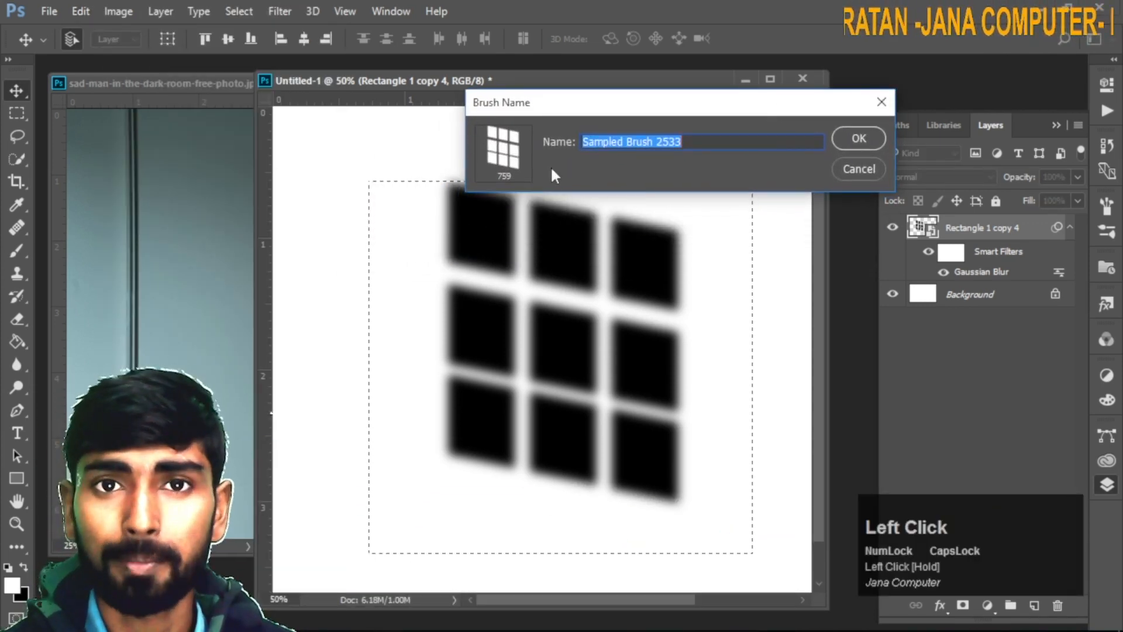
click(654, 142)
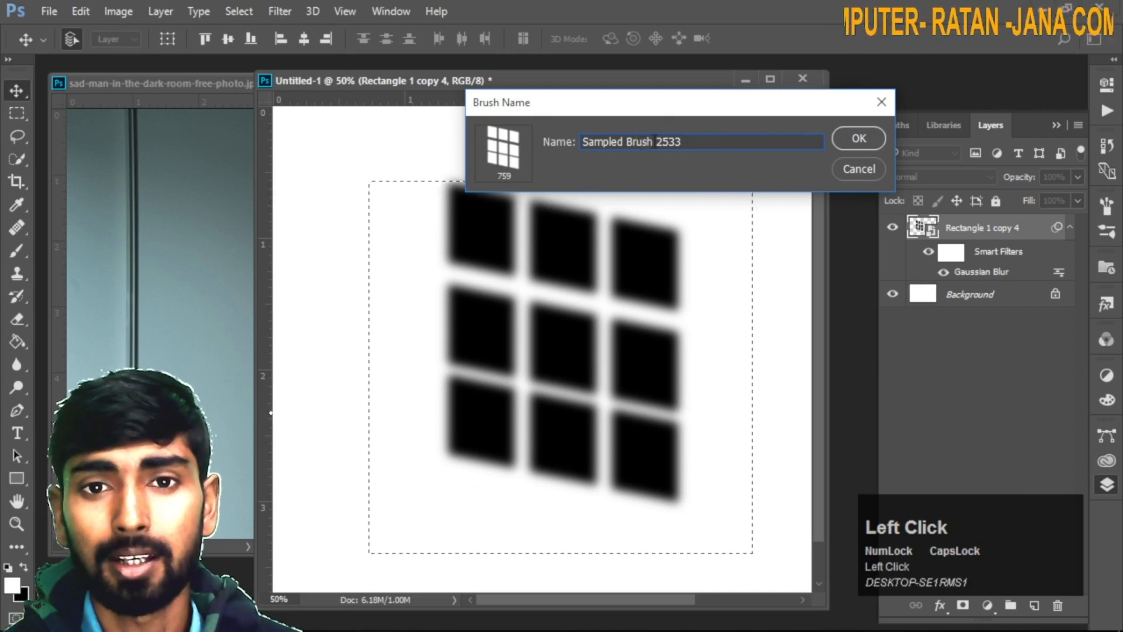
drag(654, 142, 582, 142)
text(WINDOW)
click(661, 142)
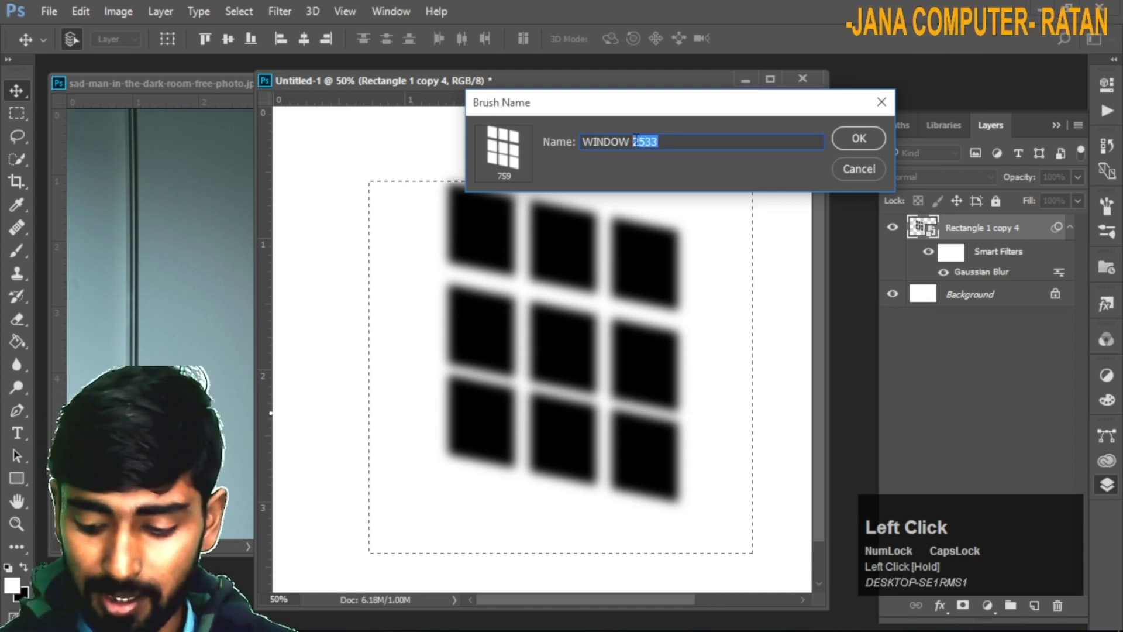
text(023)
click(855, 140)
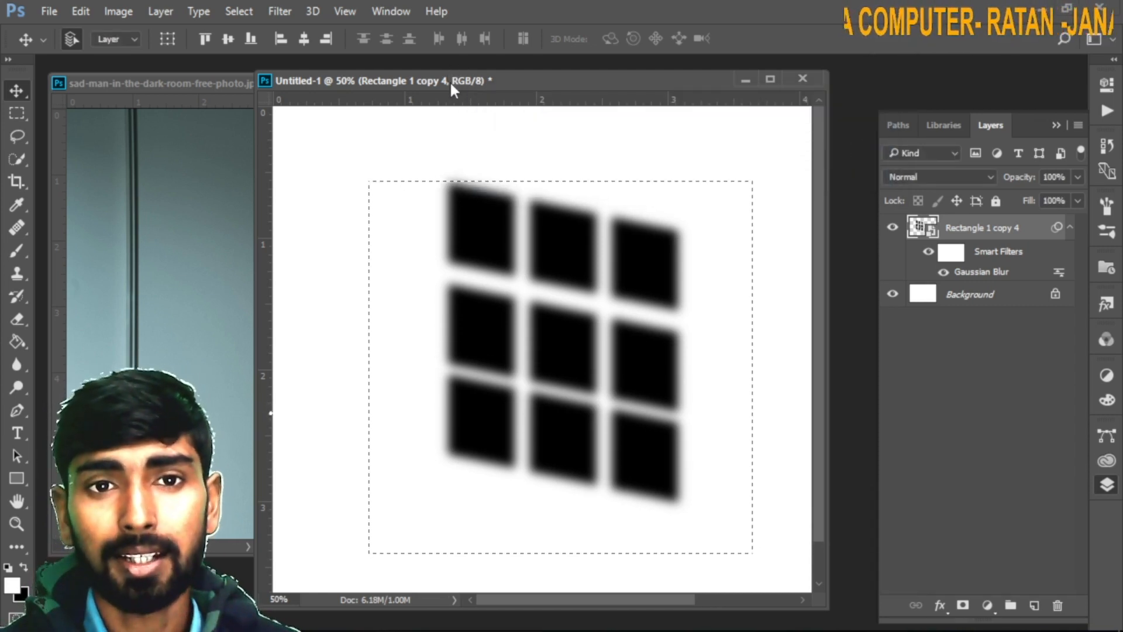
Bring the photo of the sad man to the front and set the Brush tool's blending mode to Overlay.
click(214, 85)
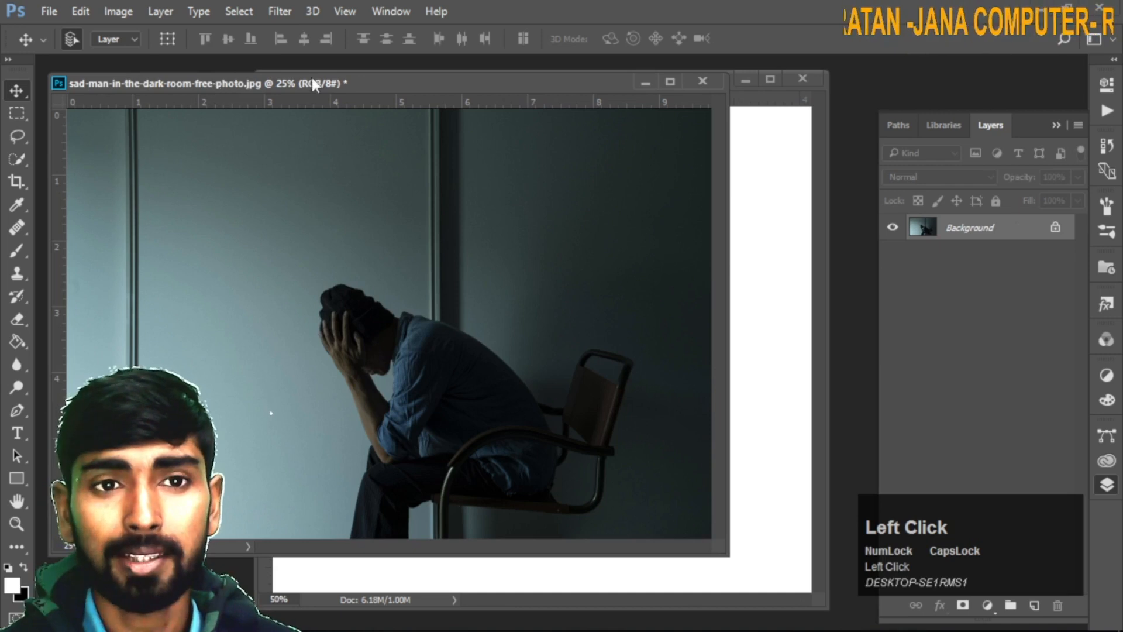
drag(321, 86, 393, 81)
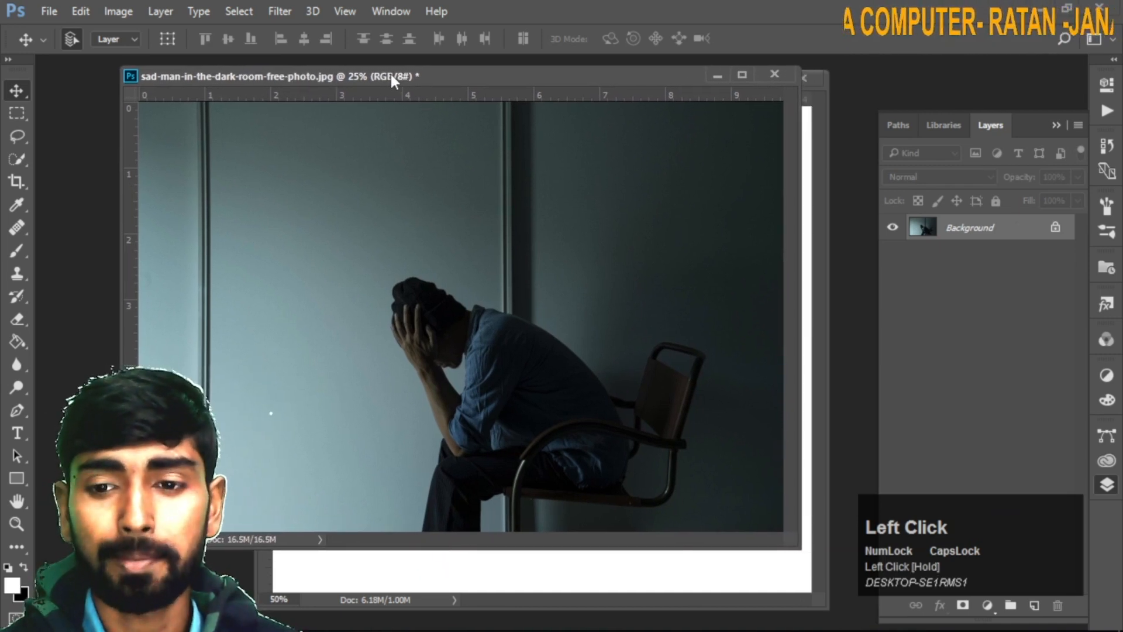
click(339, 79)
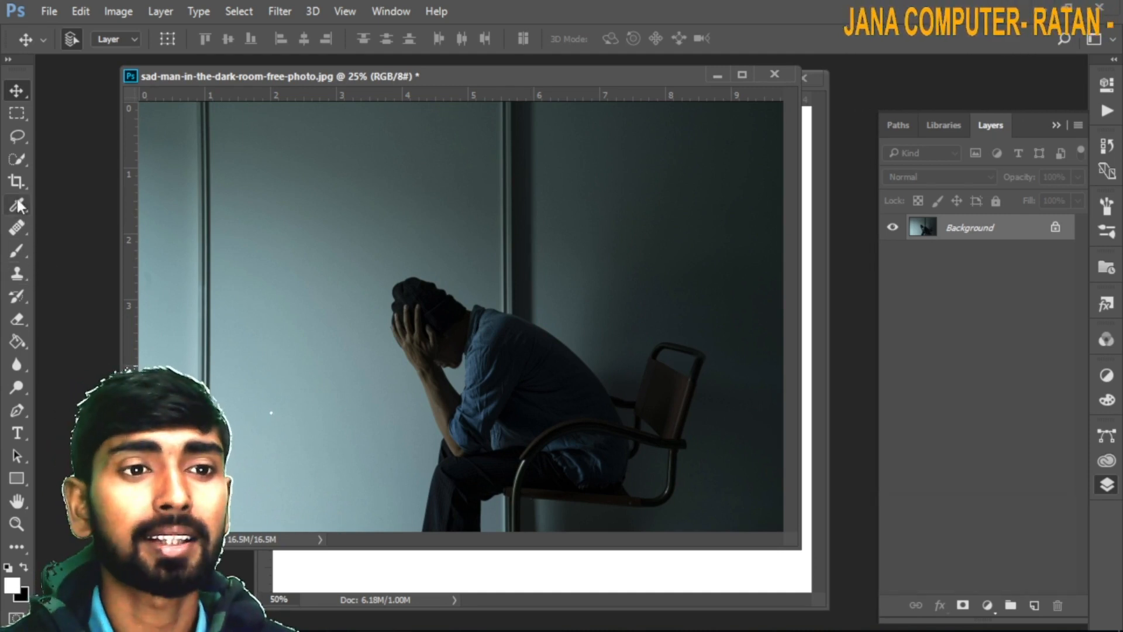
click(16, 251)
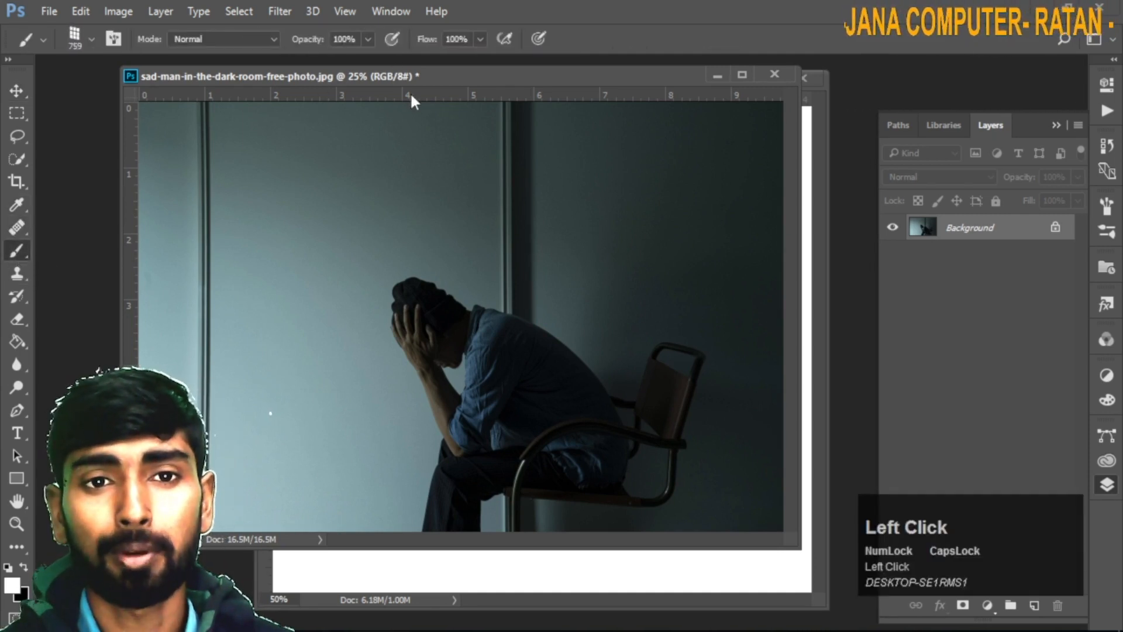
click(270, 40)
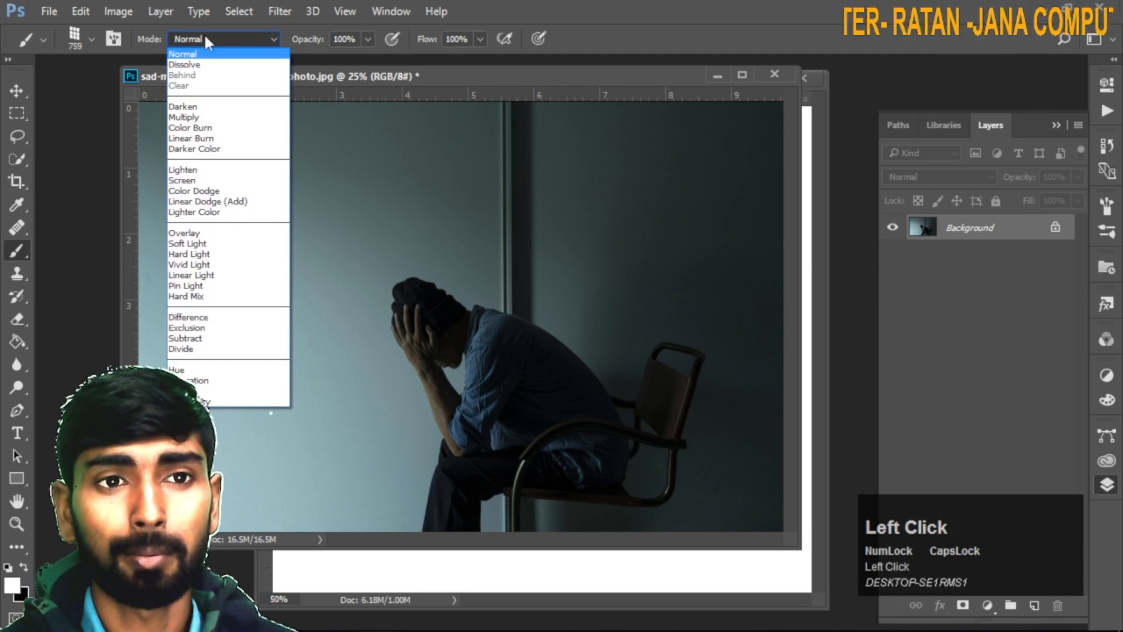
click(194, 231)
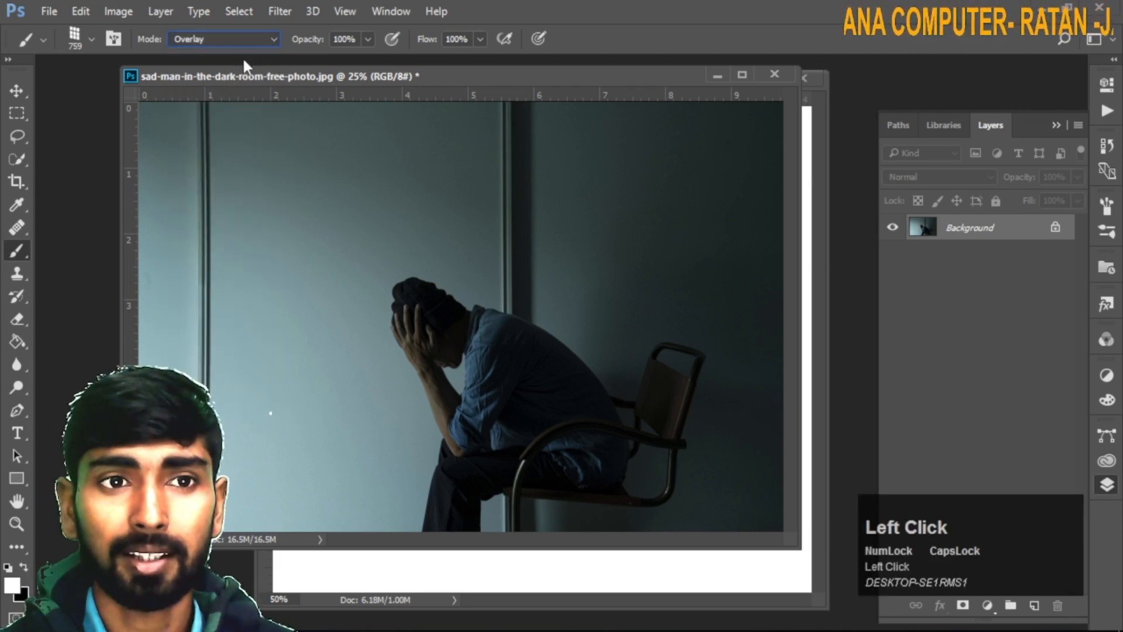
Select the new 759 px window grid brush from the brush presets.
click(91, 40)
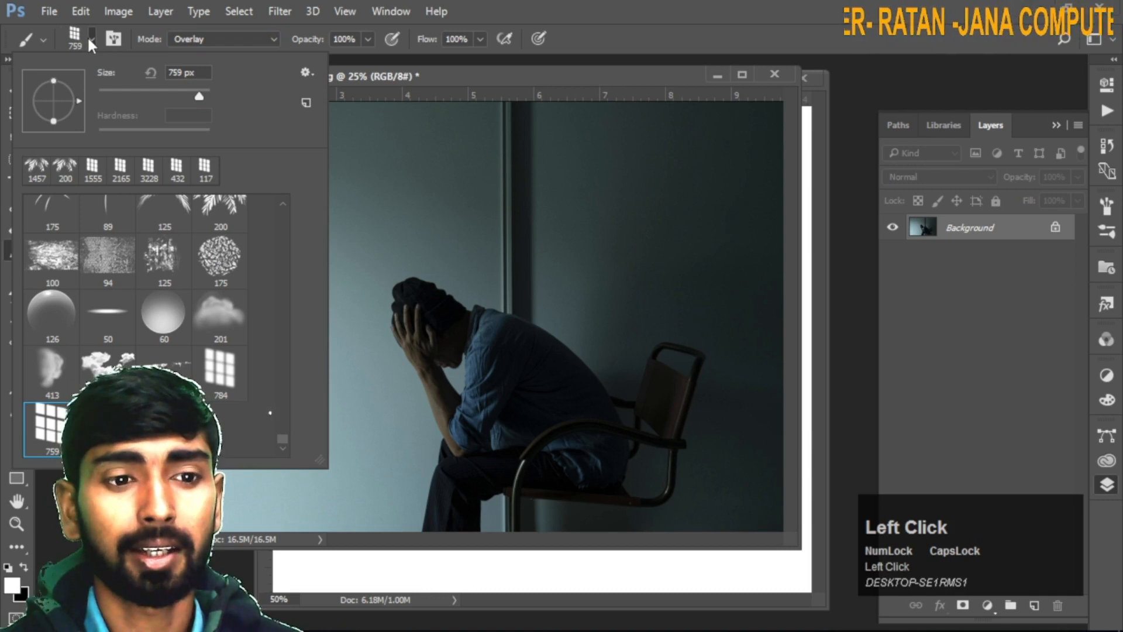
click(51, 430)
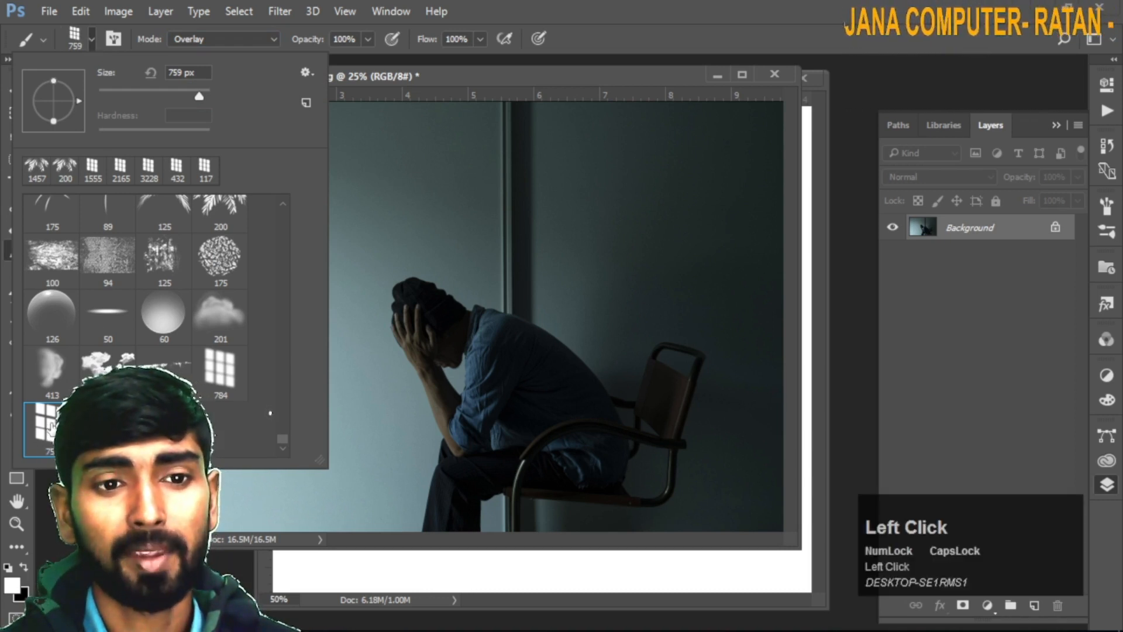
click(44, 434)
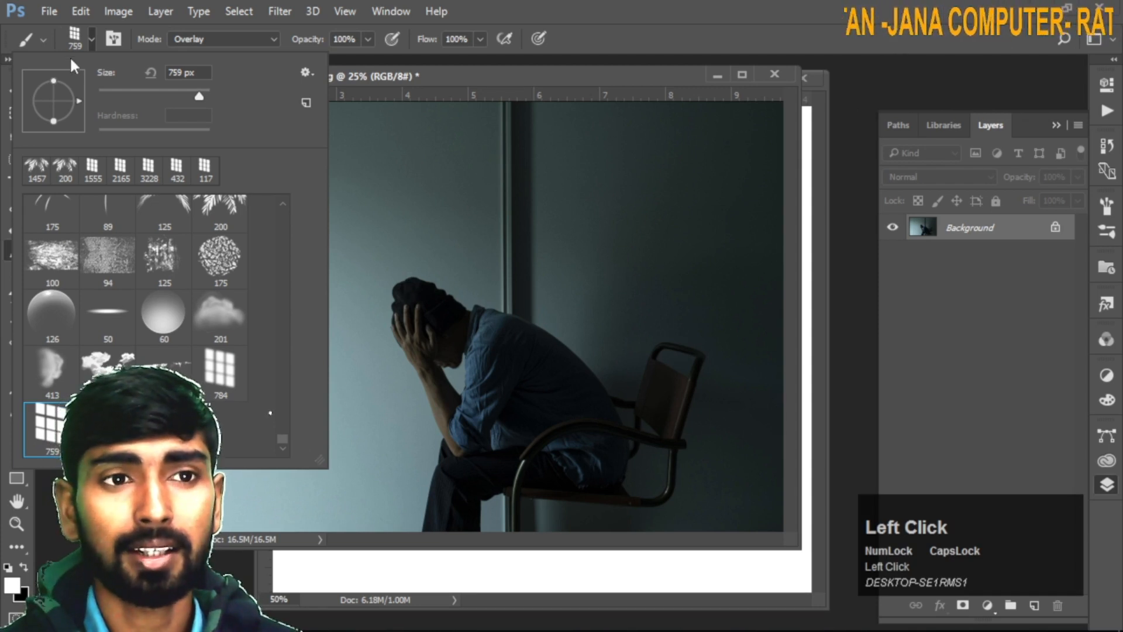
click(71, 35)
Try a single stamp of the window brush at 759 px on the wall and undo it.
click(293, 230)
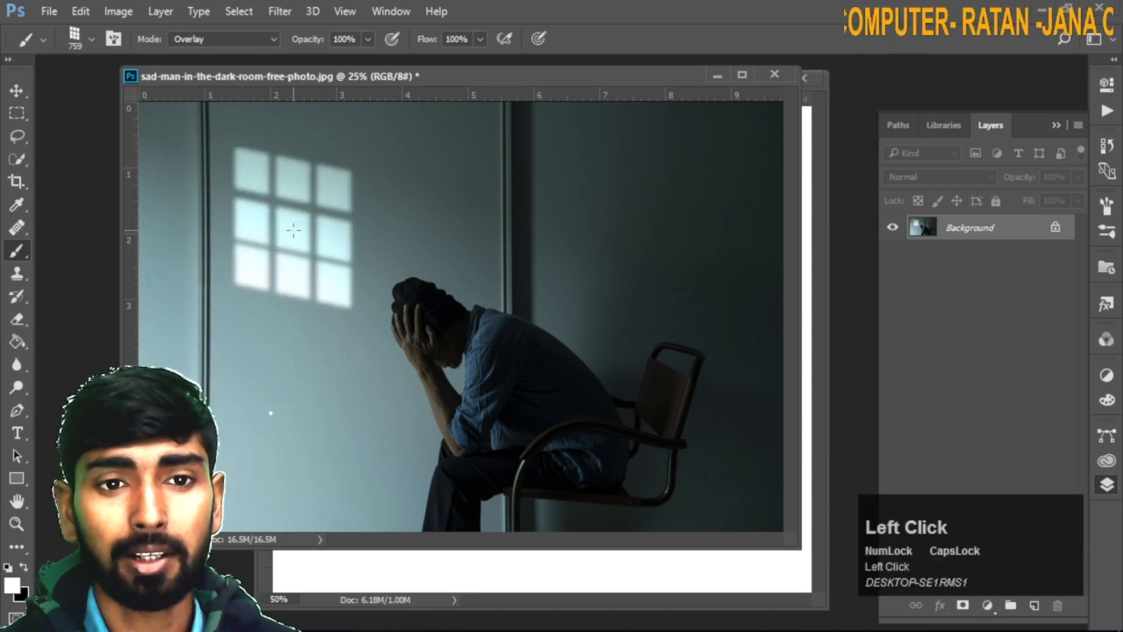
key(ctrl)
key(ctrl+z)
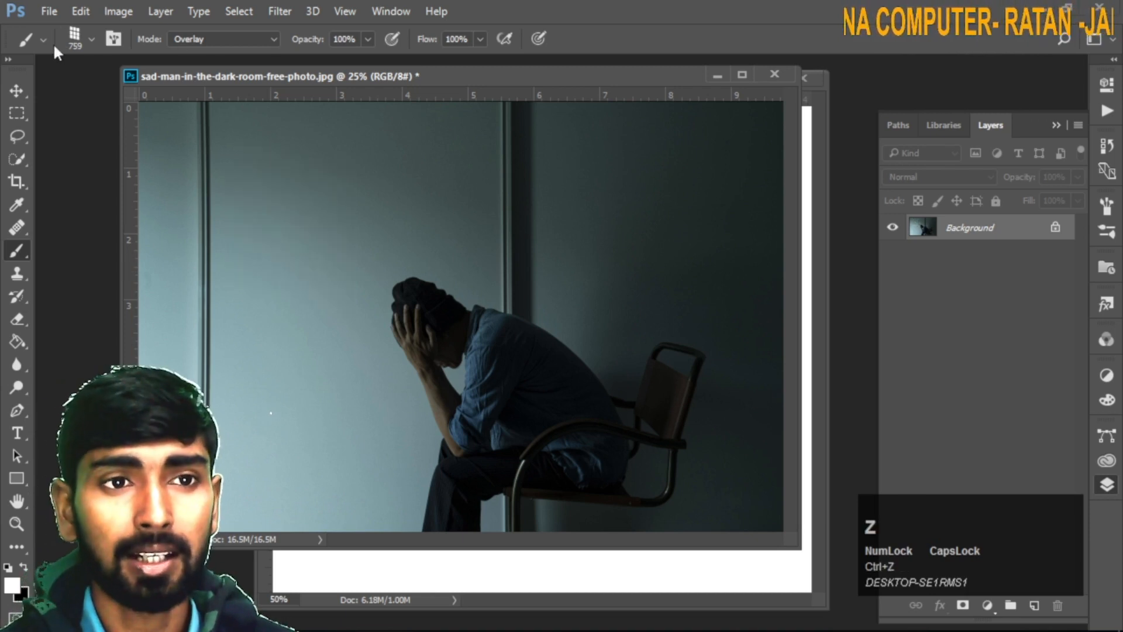
Set the window brush's size to 1500 px.
click(91, 40)
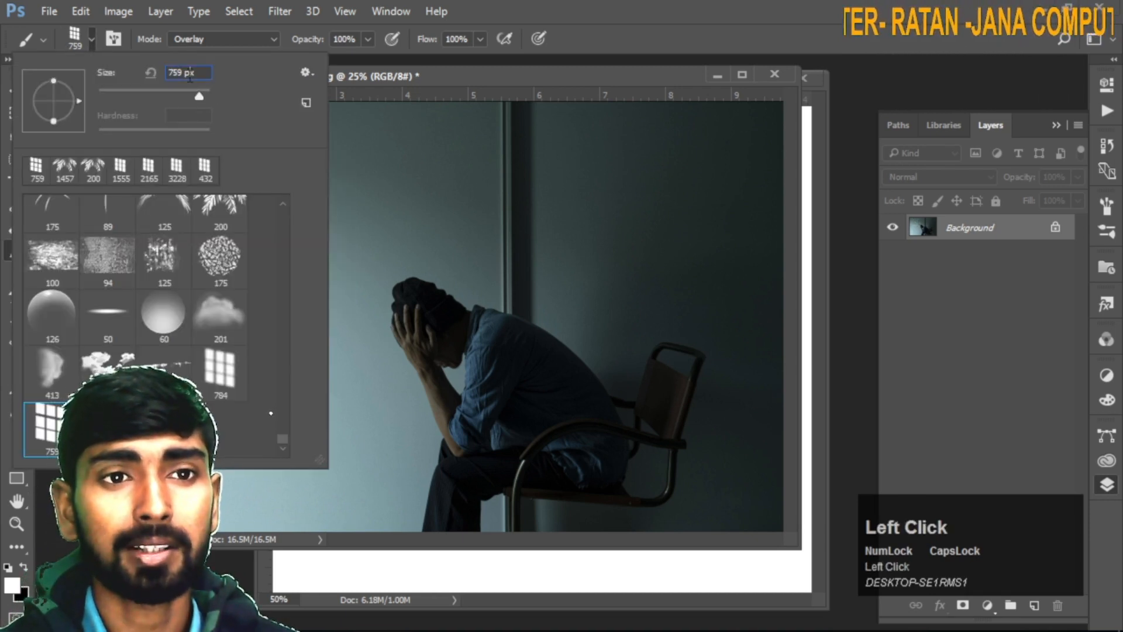
scroll(187, 72, up, 6)
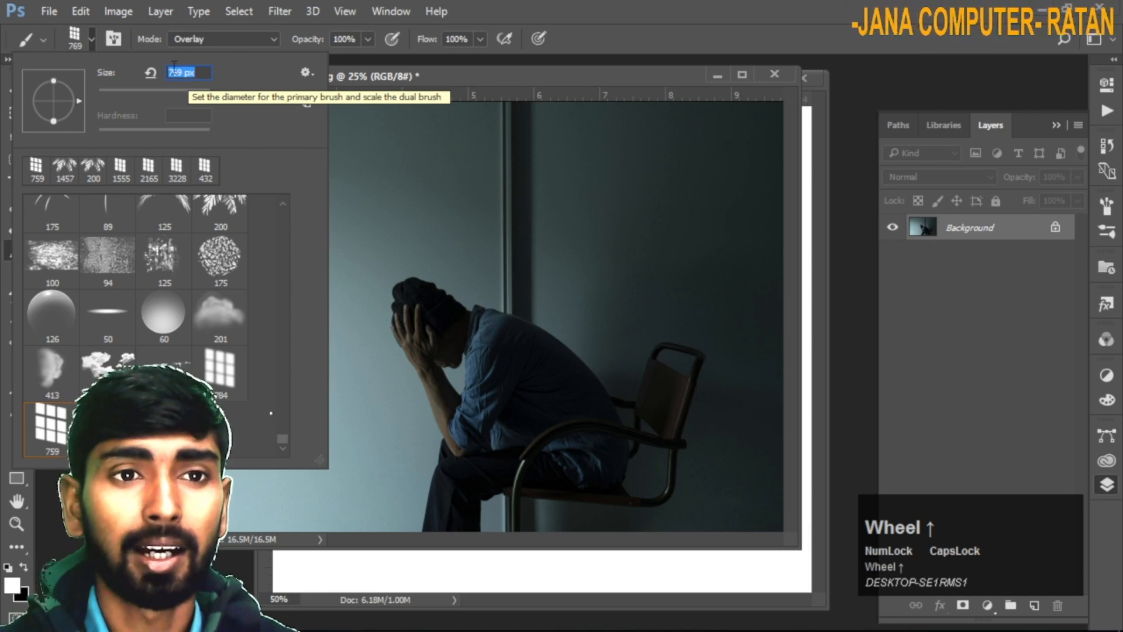
click(182, 72)
text(1500)
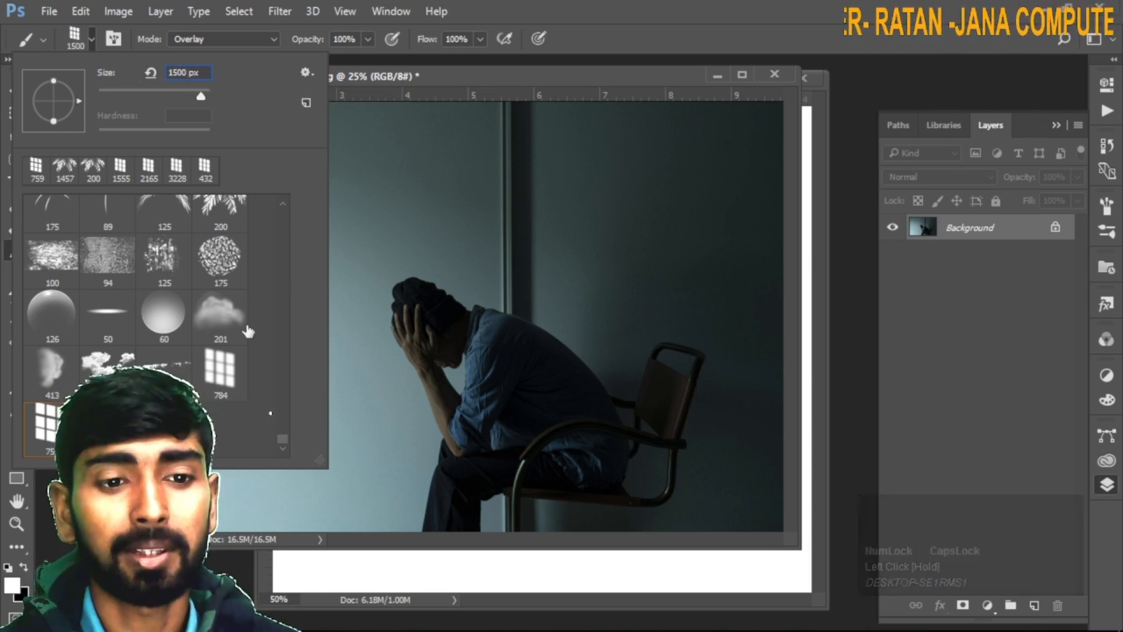
click(213, 34)
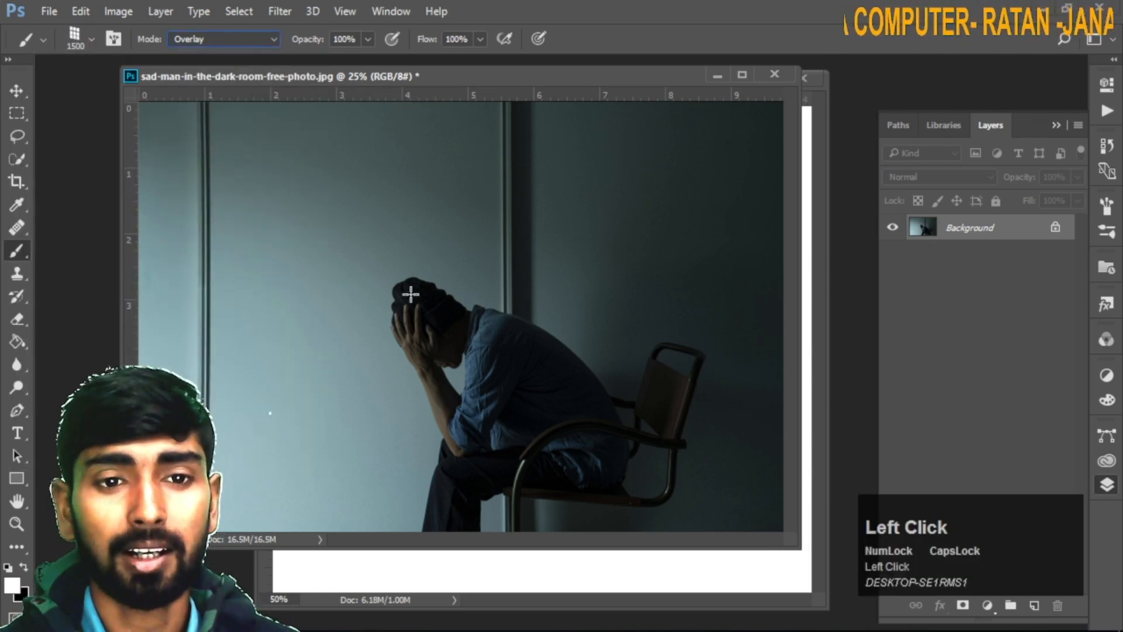
Try stamping the 1500 px window light at several spots on the wall of the Background layer, undoing the stamps.
click(264, 249)
key(ctrl+z)
click(318, 291)
key(ctrl+z)
click(294, 244)
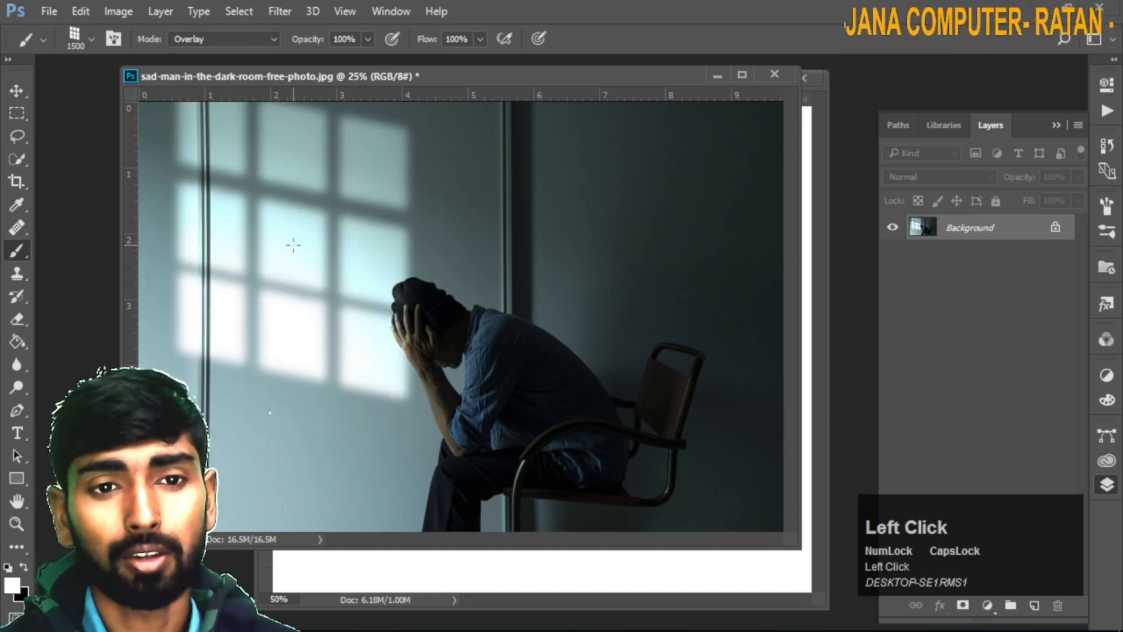
key(ctrl+z)
click(359, 294)
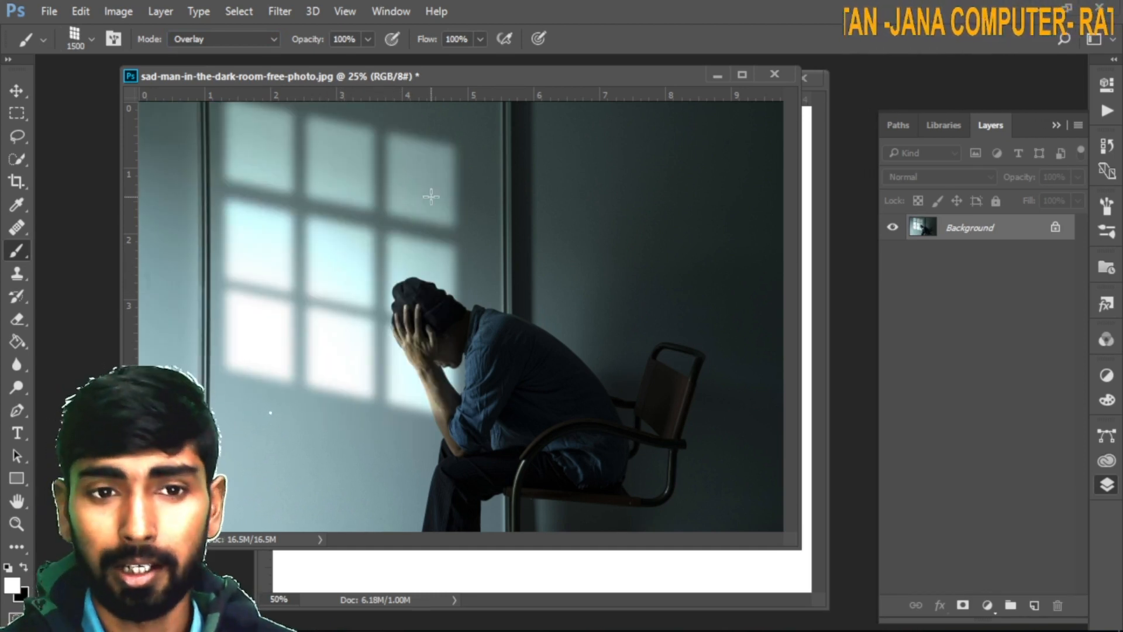
ctrl+click(352, 270)
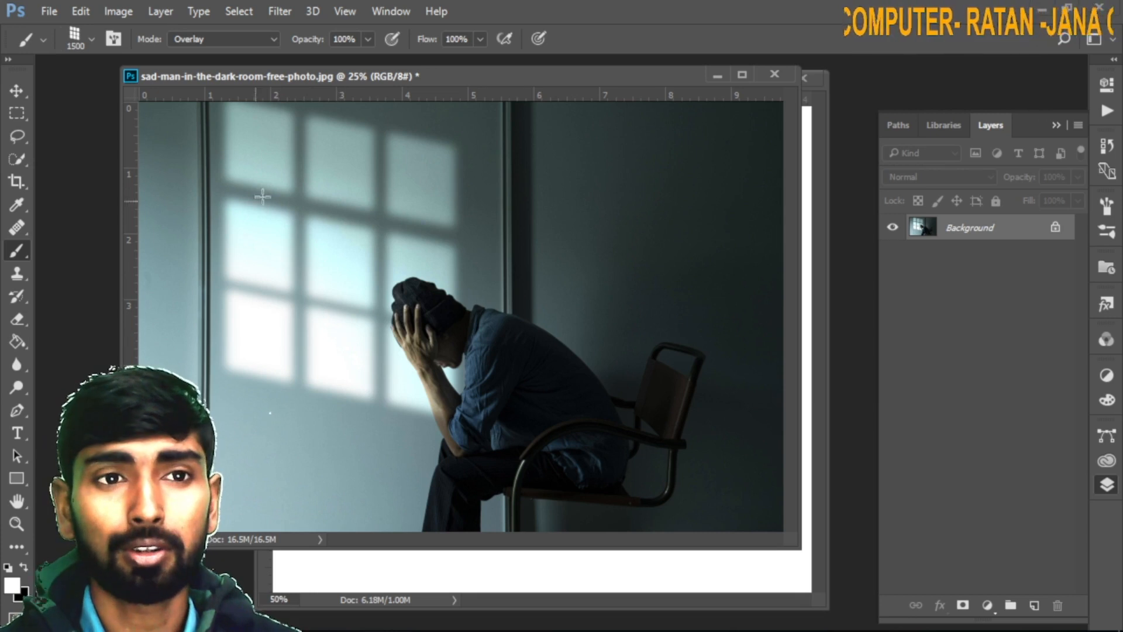
key(ctrl+z)
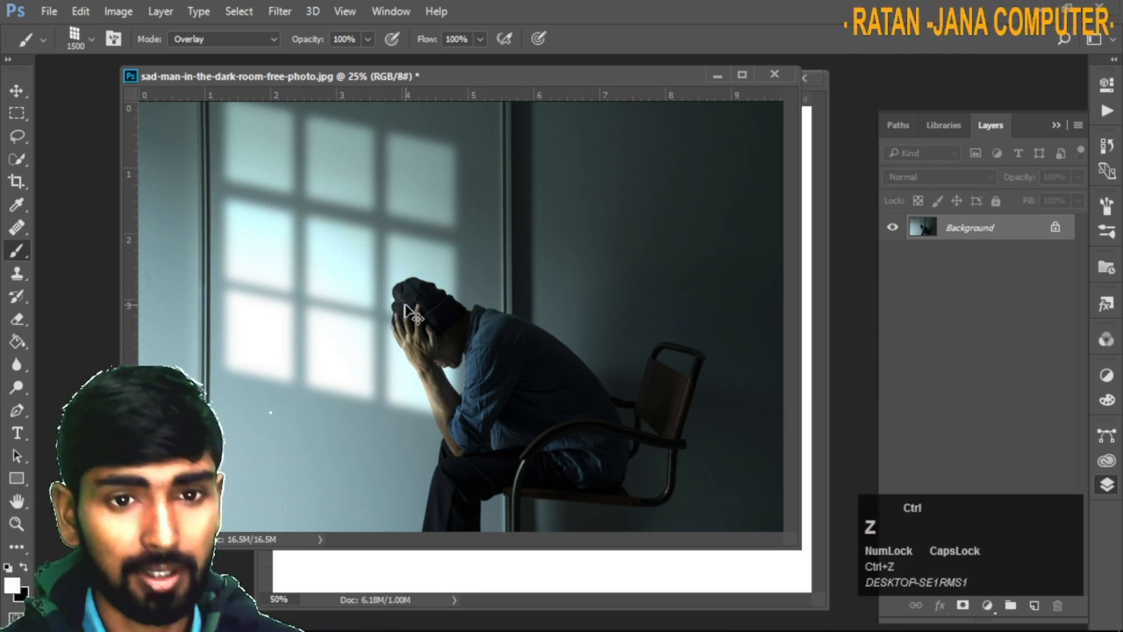
Add a new layer, stamp the window brush once on the wall beside the man, and shift the stamp slightly downward.
click(1035, 605)
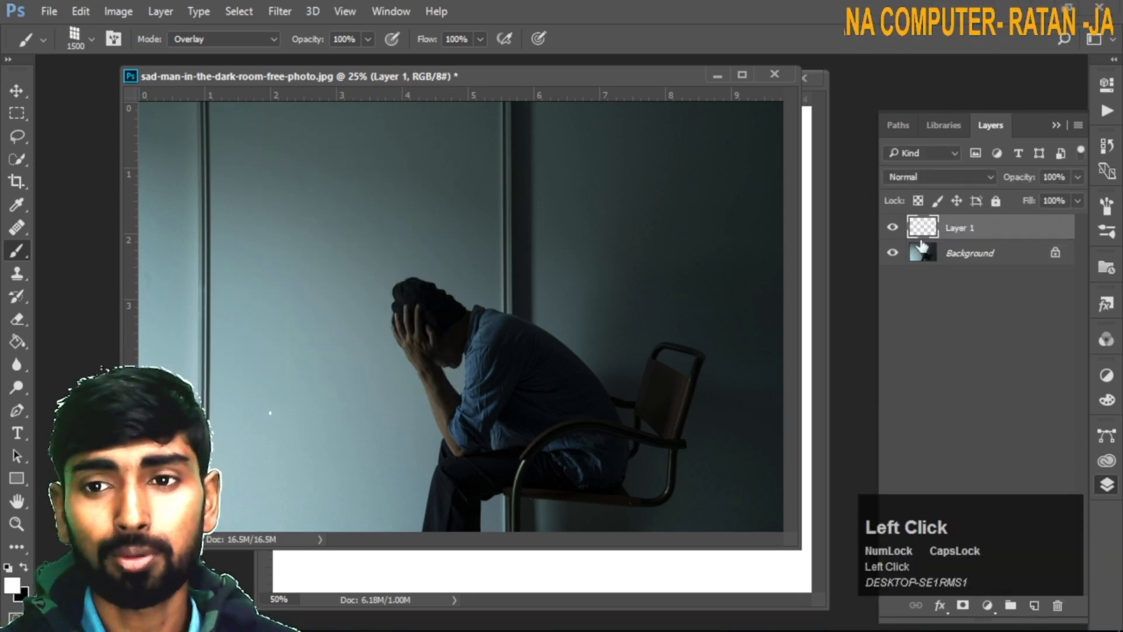
click(328, 222)
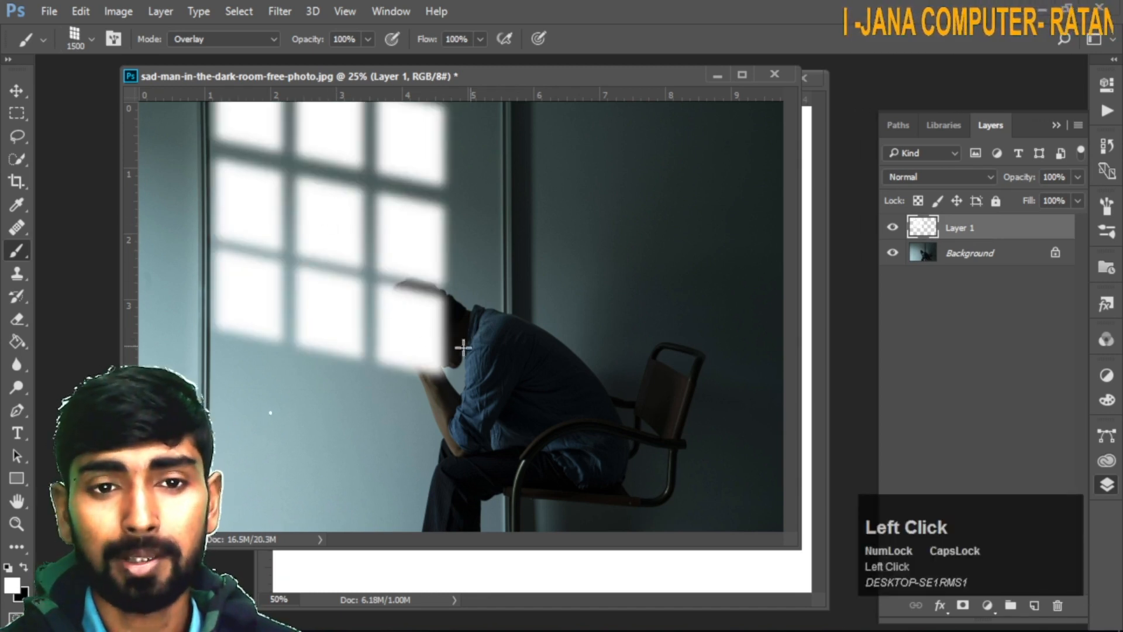
key(Return)
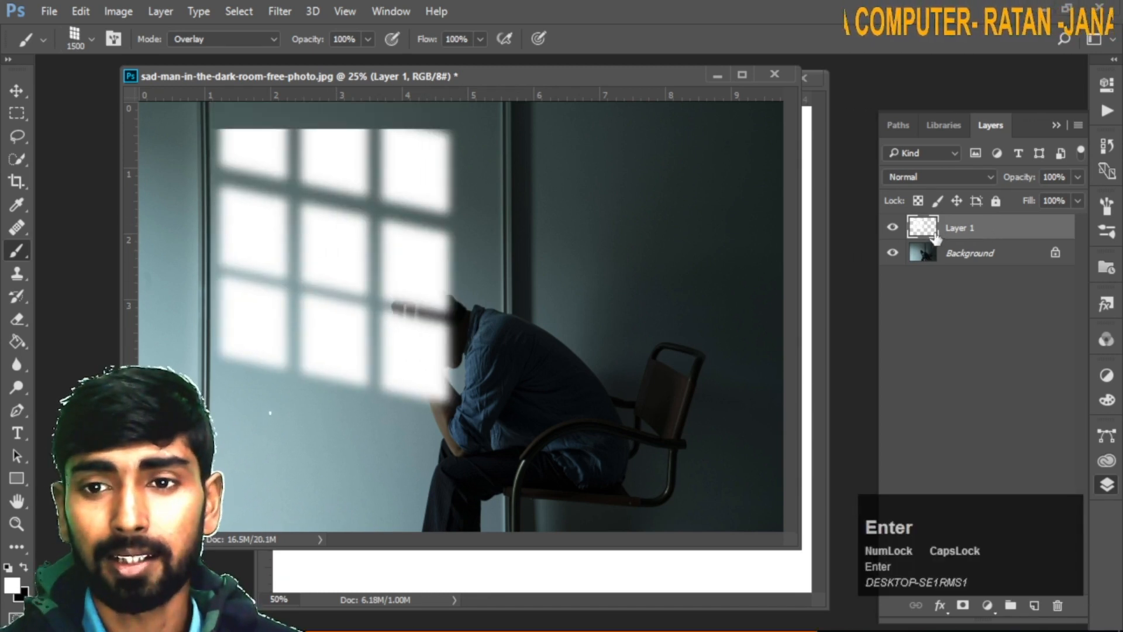
Set the window stamp layer's blend mode to Overlay and move the stamp up to the photo's upper edge.
click(966, 177)
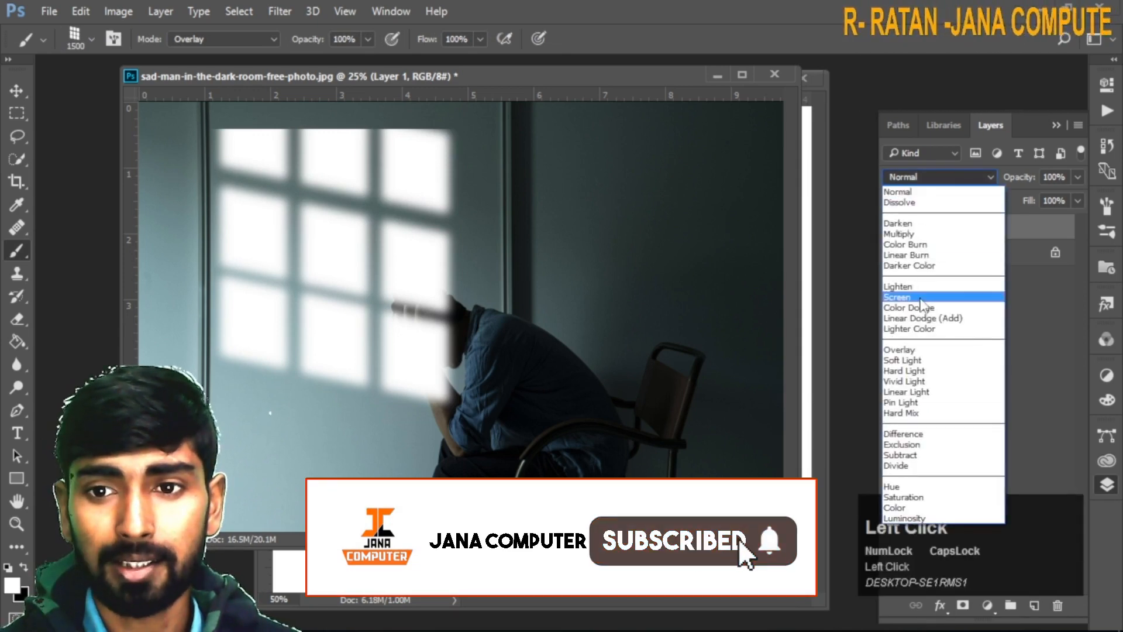
click(899, 331)
drag(473, 73, 638, 81)
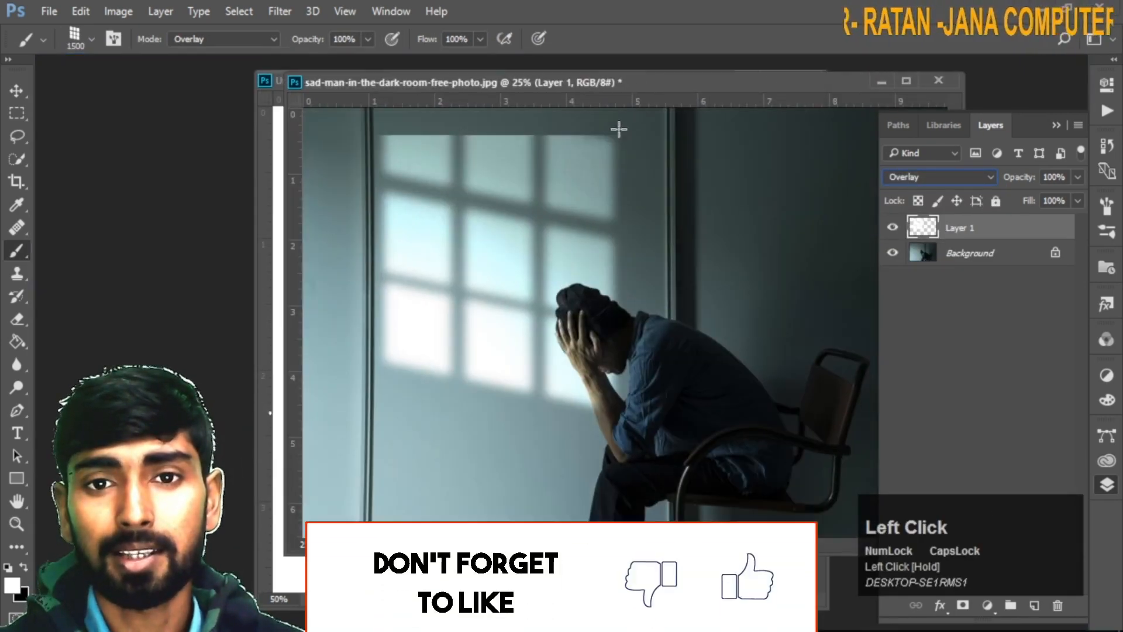
key(v)
drag(582, 170, 582, 134)
Add another new layer above the window light, reactivate the Brush tool and enlarge the brush preset list.
key(ctrl+shift+alt+n)
key(b)
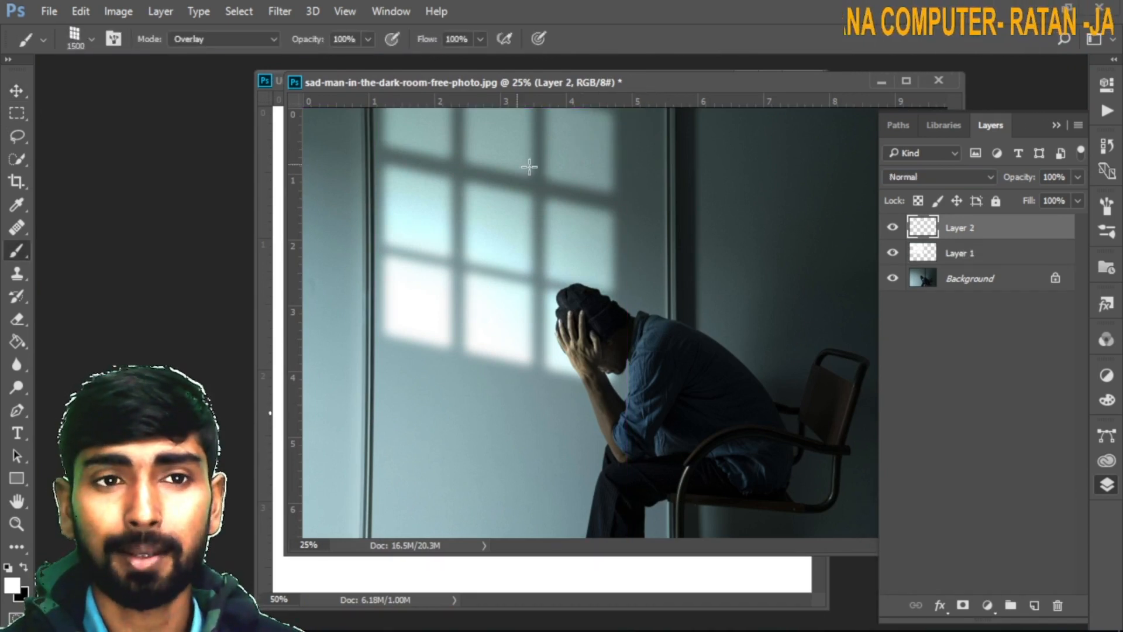
click(92, 39)
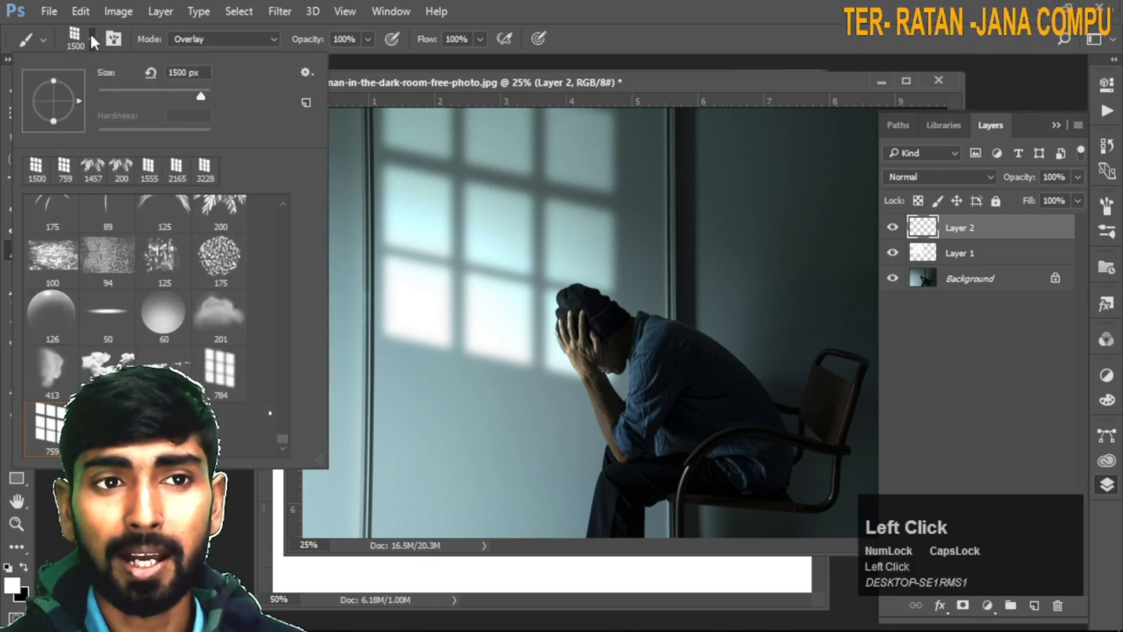
mouse_move(311, 457)
mouse_down()
mouse_move(515, 509)
mouse_move(907, 513)
mouse_up()
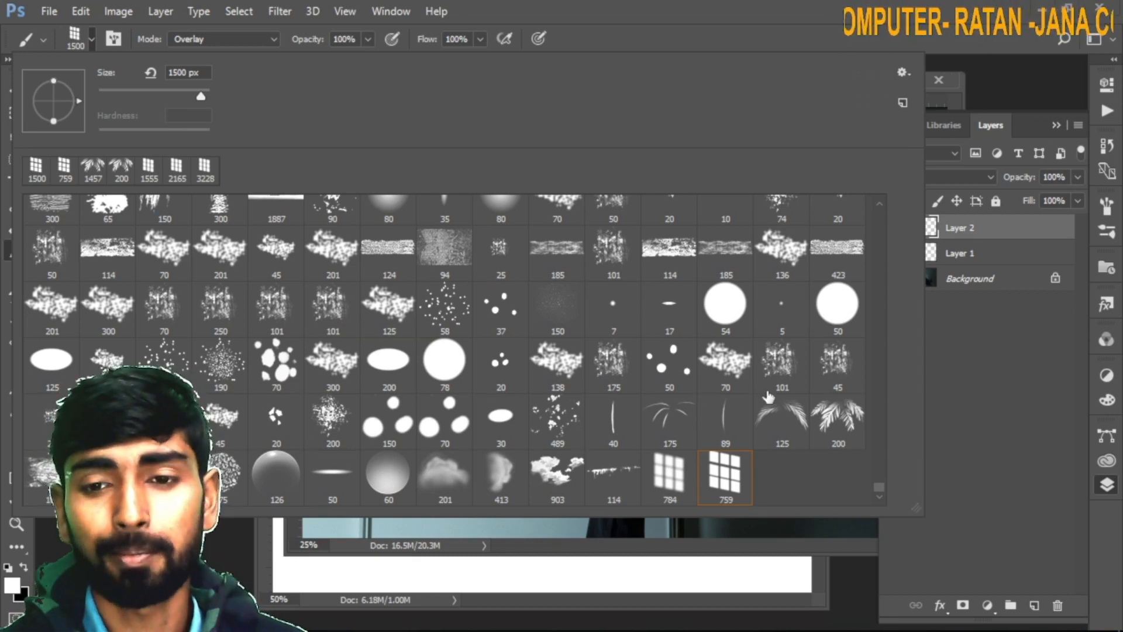
Choose the drooping palm-leaf brush with the 200 px default and enlarge it to 1811 px.
scroll(781, 386, up, 1)
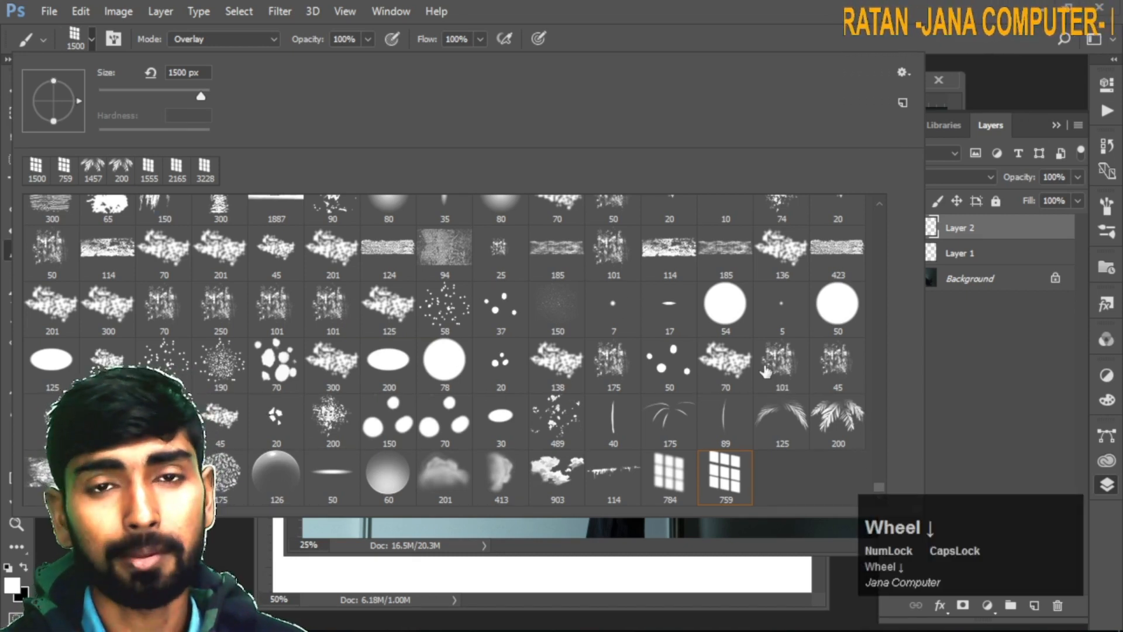
scroll(773, 377, down, 1)
click(835, 434)
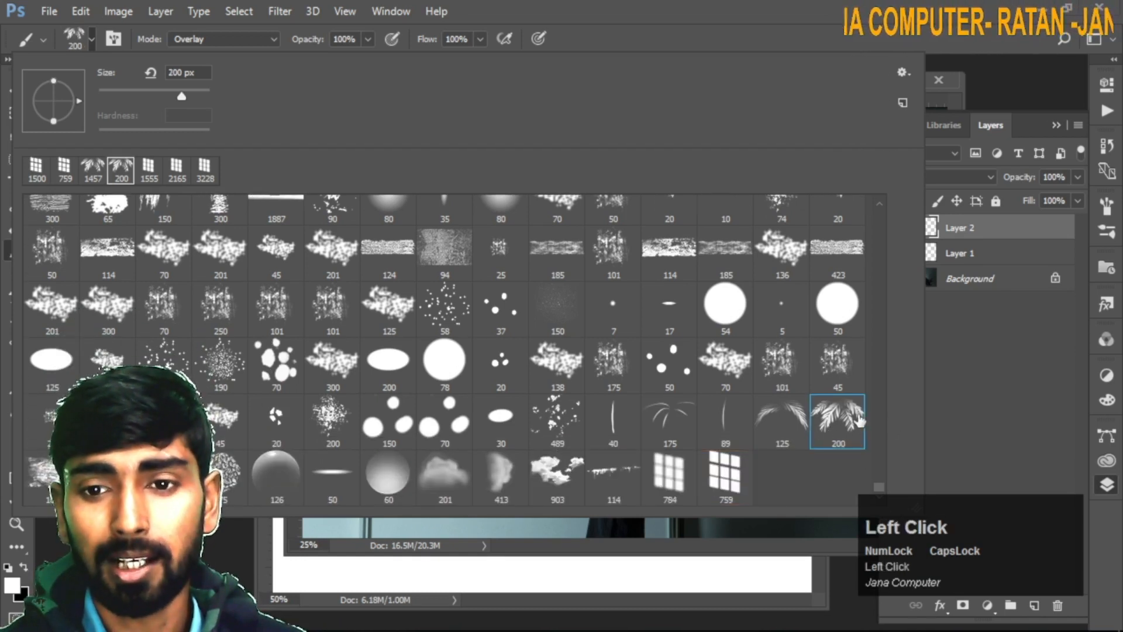
click(781, 419)
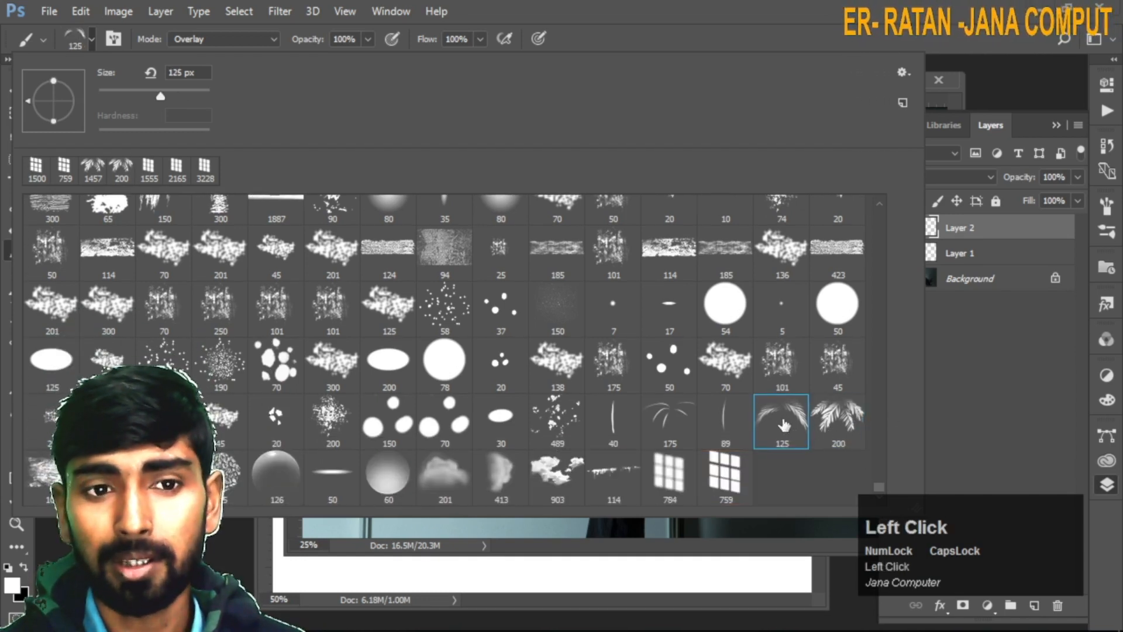
click(822, 420)
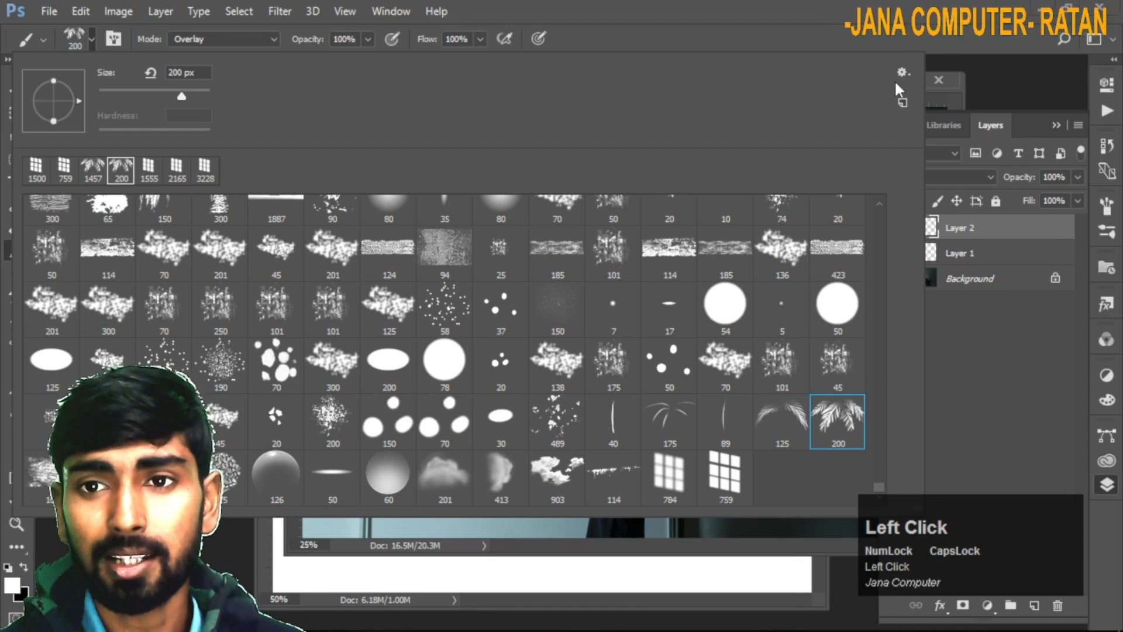
click(91, 38)
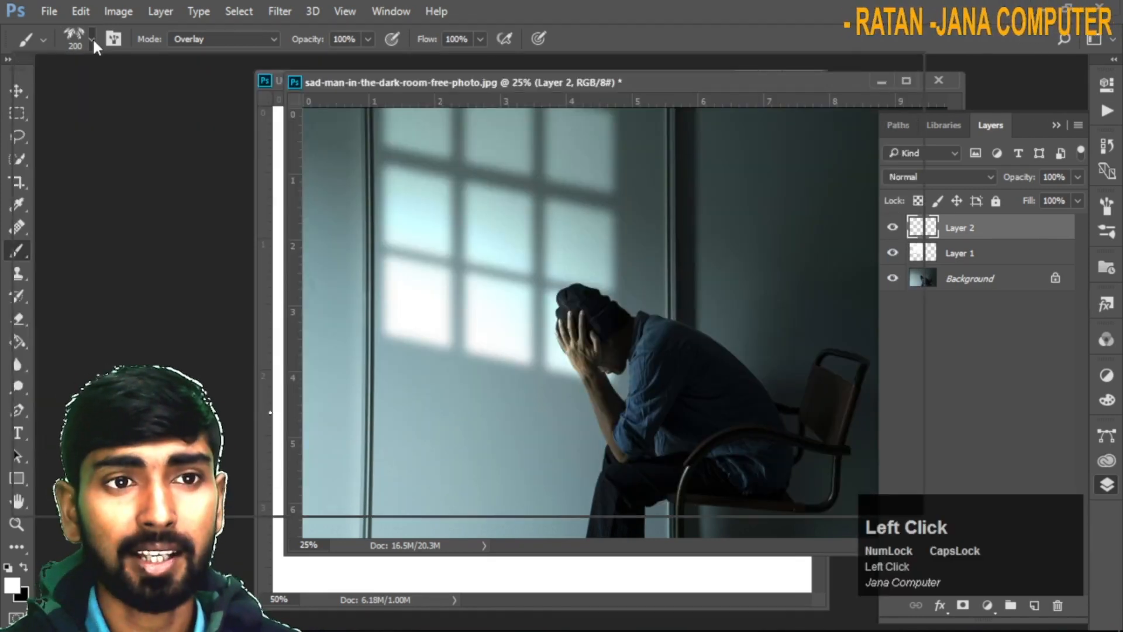
click(91, 38)
drag(167, 96, 202, 98)
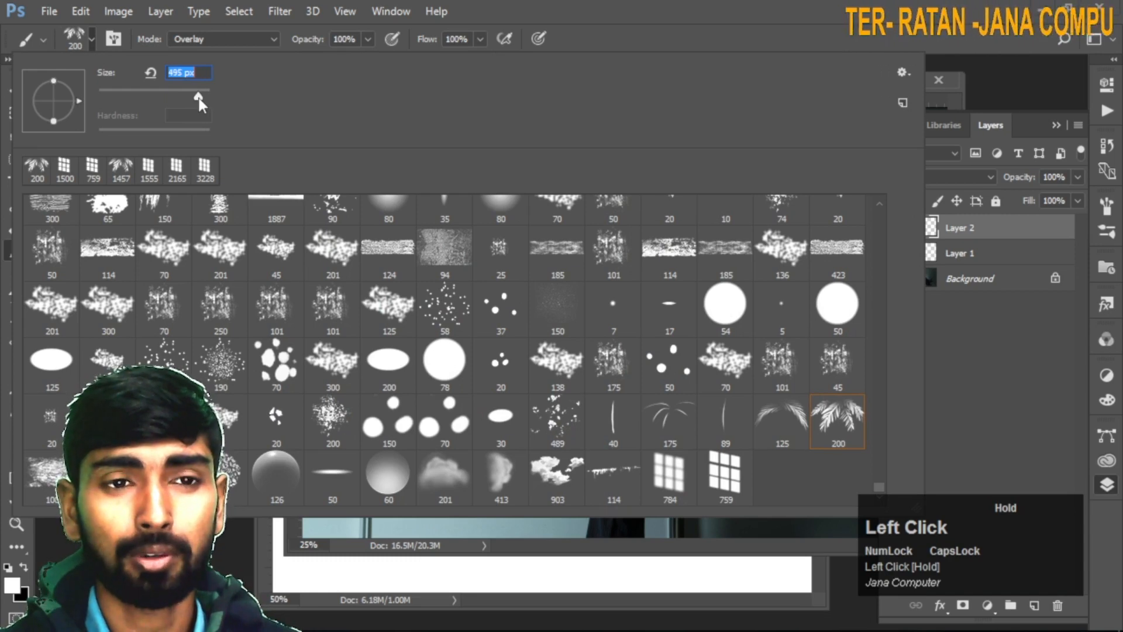
drag(199, 99, 201, 99)
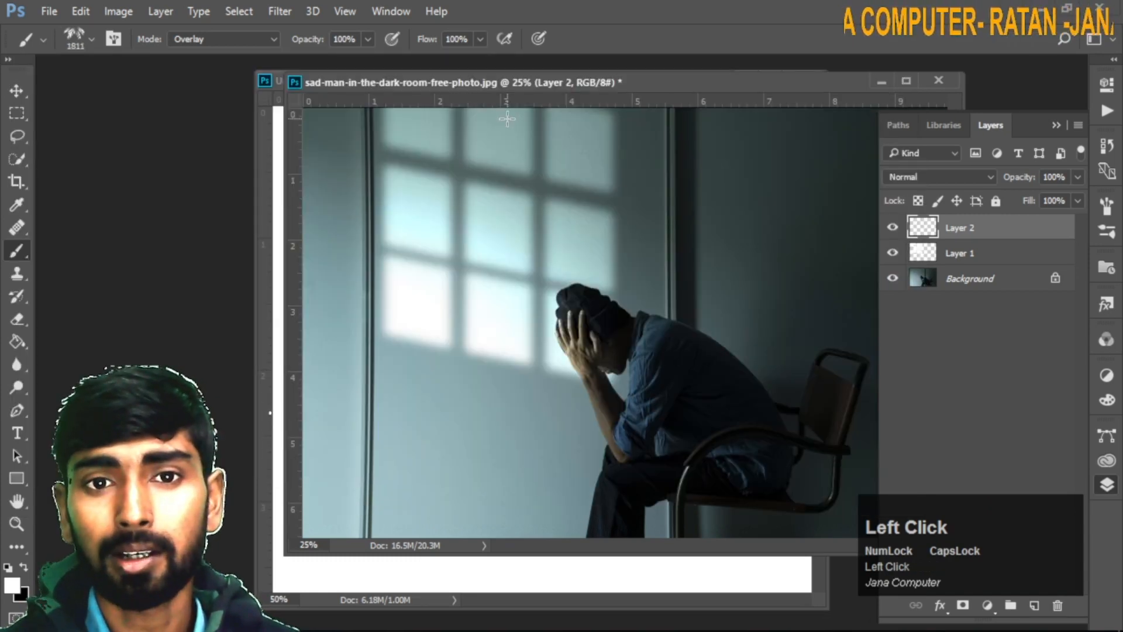
Stamp the palm leaves once on Layer 2 at the photo's upper edge over the window light and enlarge the stamp slightly with Free Transform.
click(504, 119)
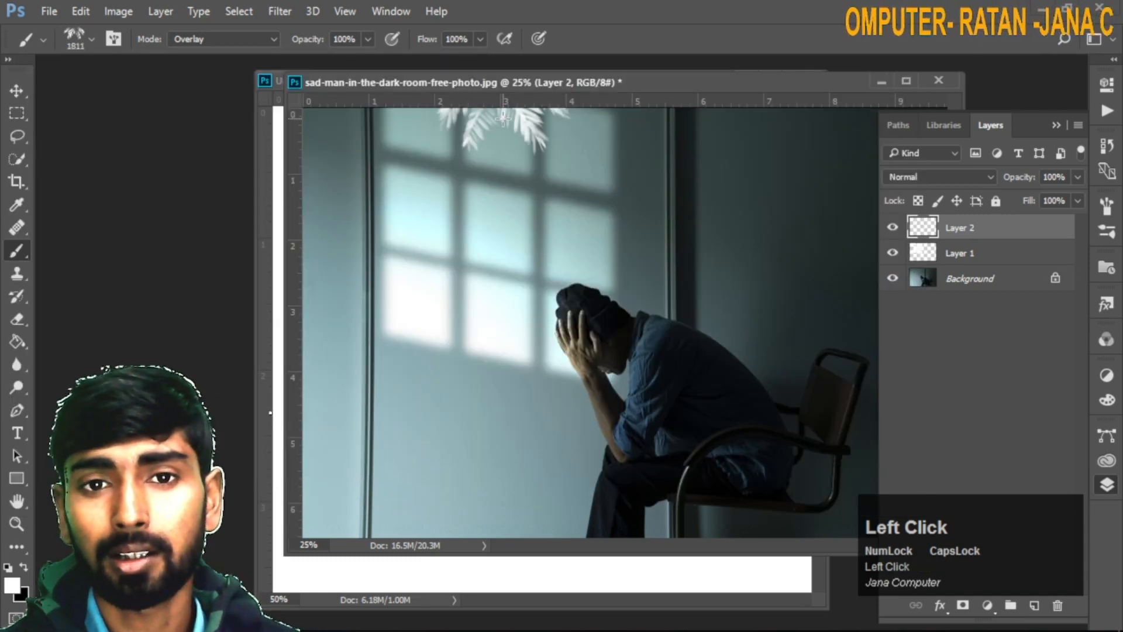
key(ctrl+t)
mouse_move(576, 156)
mouse_down()
mouse_move(604, 200)
mouse_move(581, 155)
mouse_up()
key(Return)
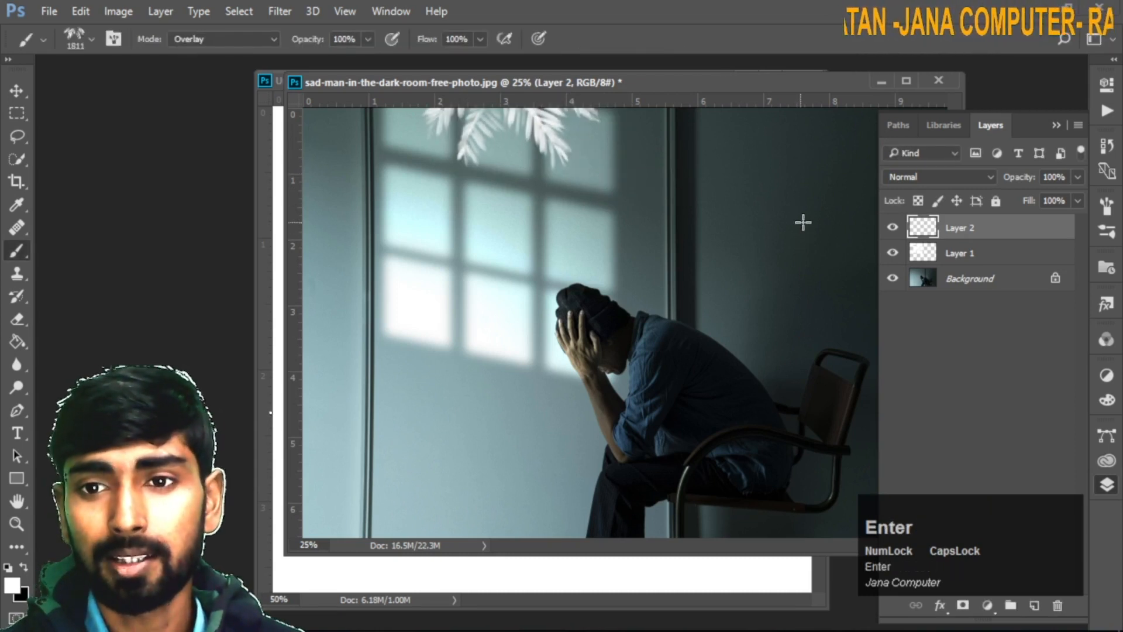
Try out blend modes on the palm-leaf layer and set it to Subtract so the leaves darken like a shadow.
click(959, 179)
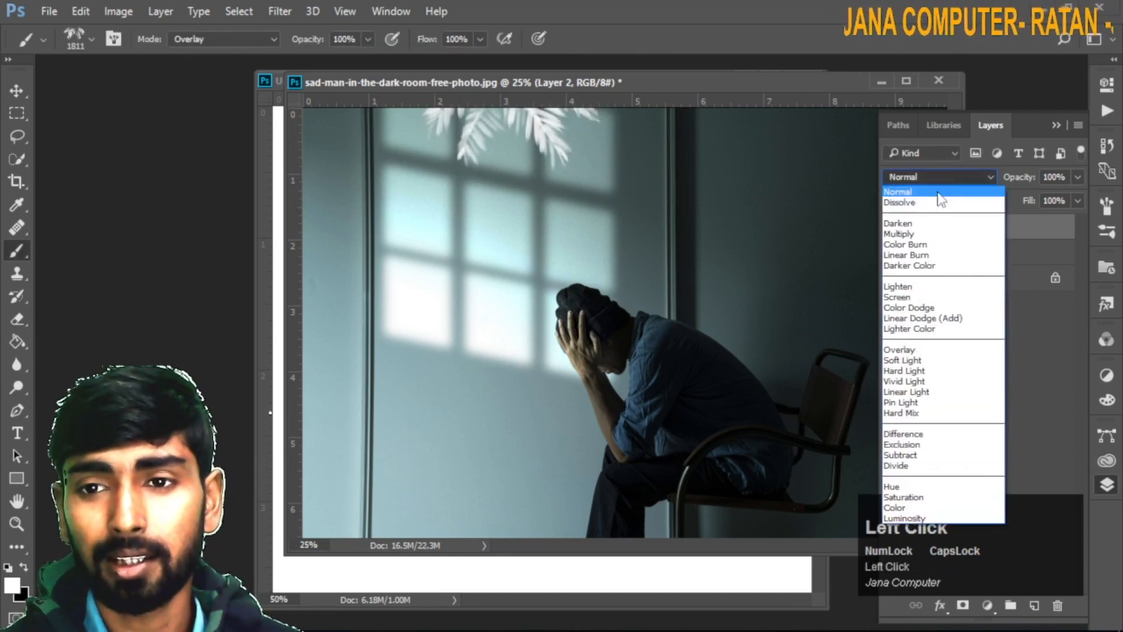
click(907, 177)
scroll(906, 176, down, 3)
scroll(907, 177, down, 16)
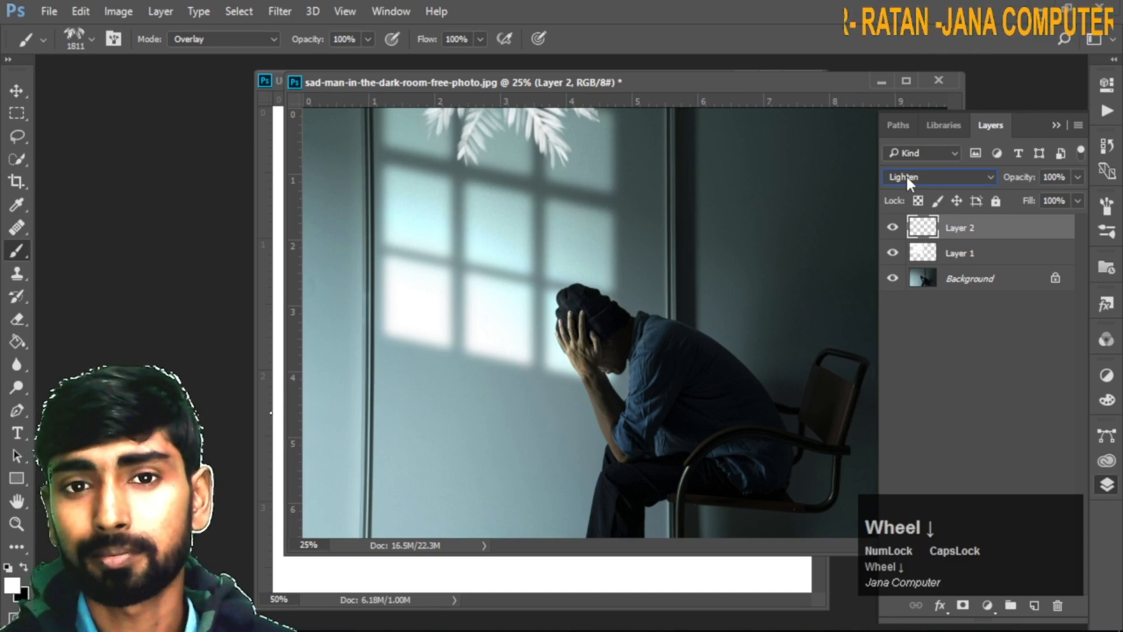
click(943, 176)
click(990, 178)
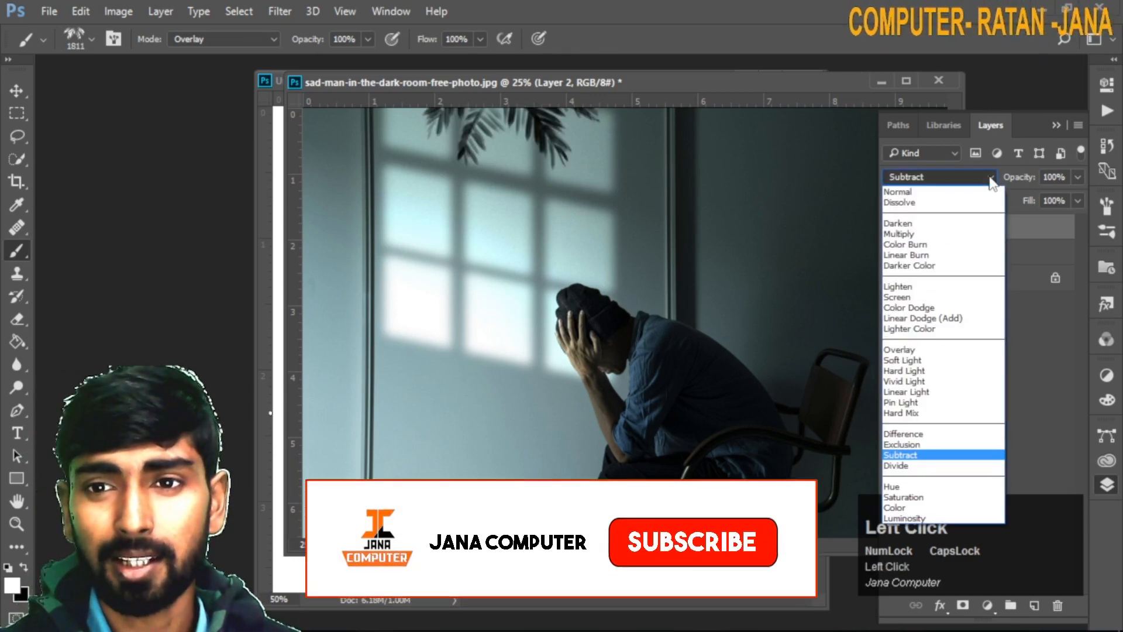
click(912, 455)
Lower the palm-leaf layer's opacity to 33% and clip it to the window light layer below.
click(1078, 177)
drag(1080, 199, 1022, 199)
key(alt)
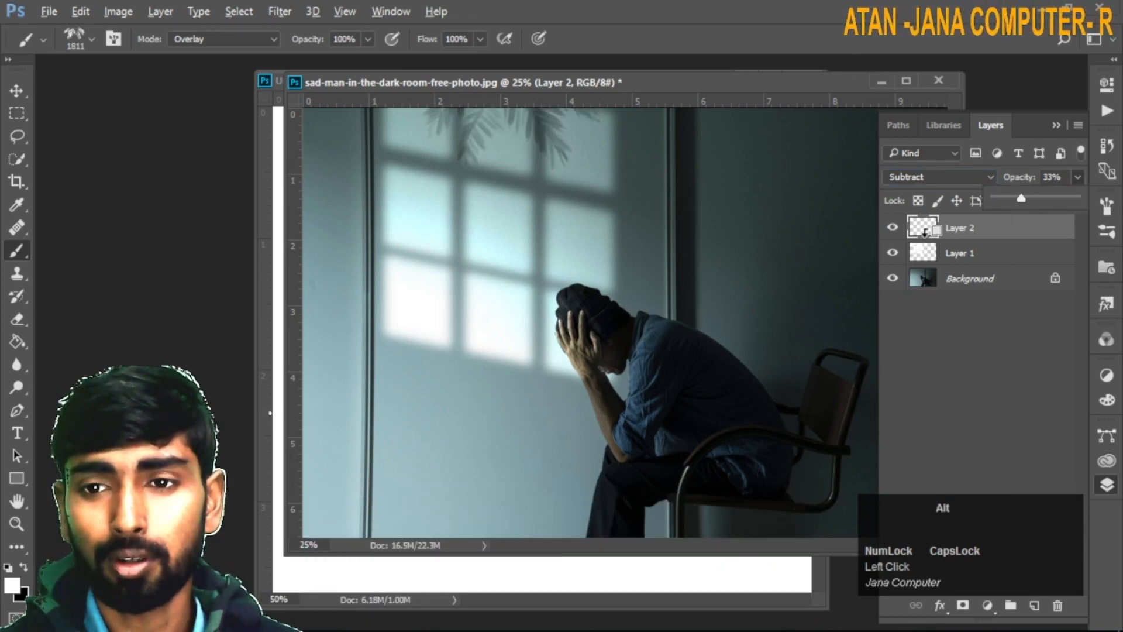
alt+click(924, 231)
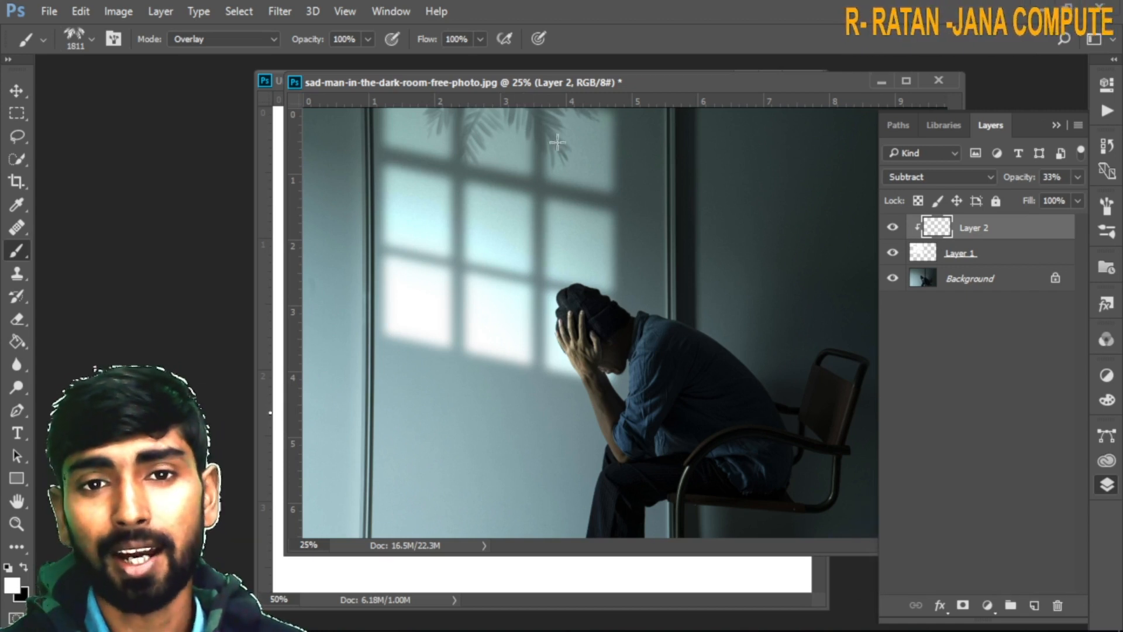
Toggle the window light layer's visibility repeatedly to compare the photo with and without the light effect, leaving it shown.
click(892, 253)
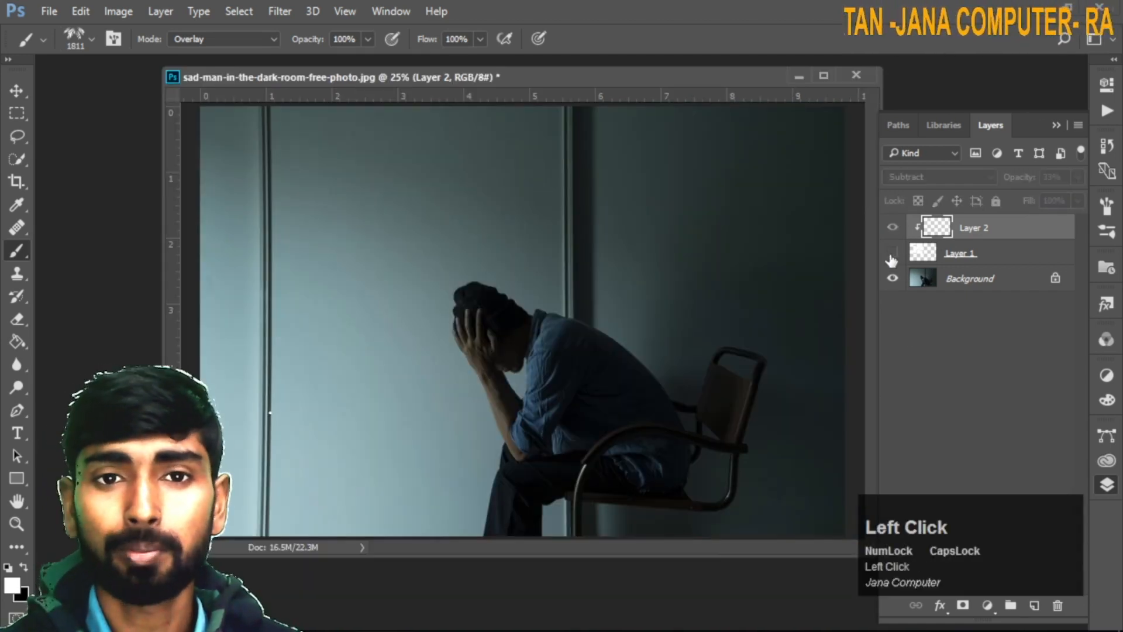
click(892, 256)
click(892, 256)
click(891, 256)
click(891, 256)
click(892, 257)
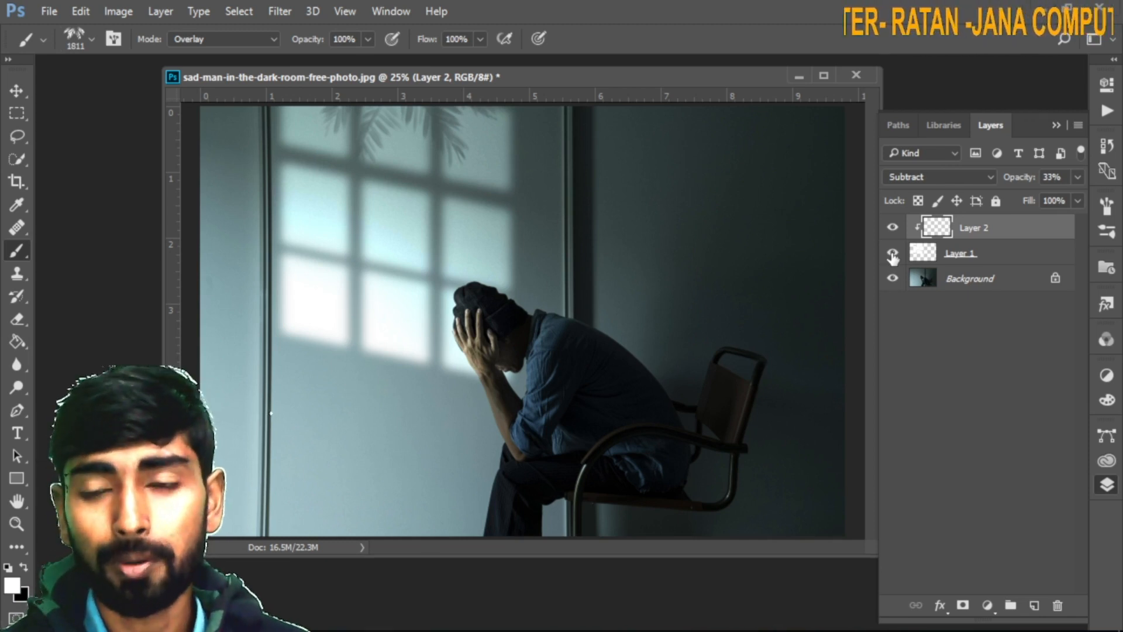
click(892, 256)
click(892, 256)
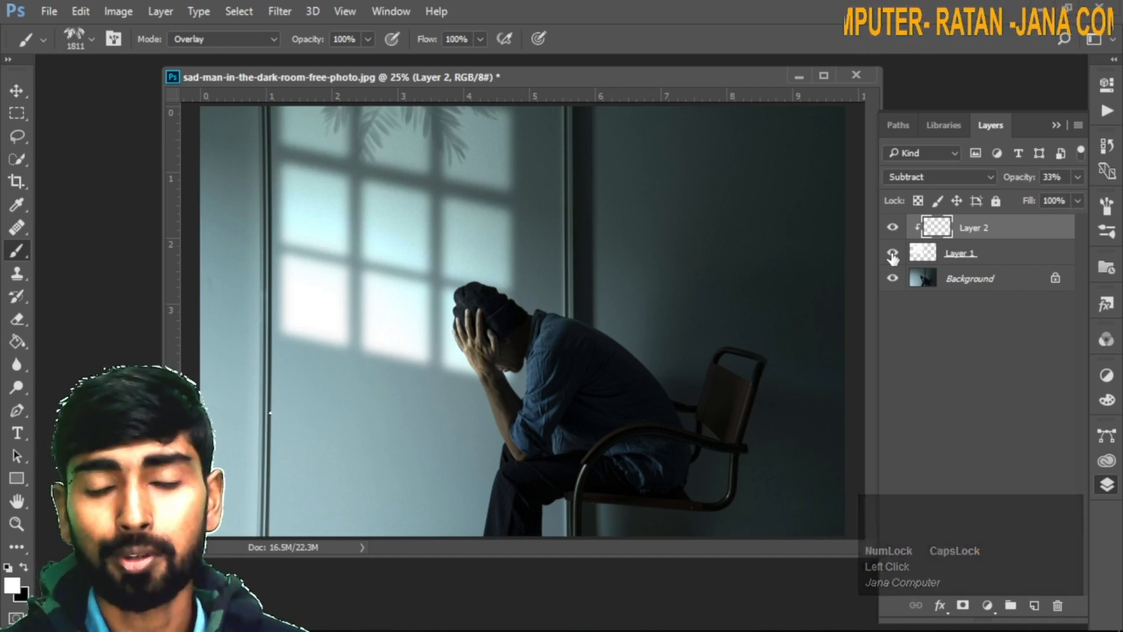